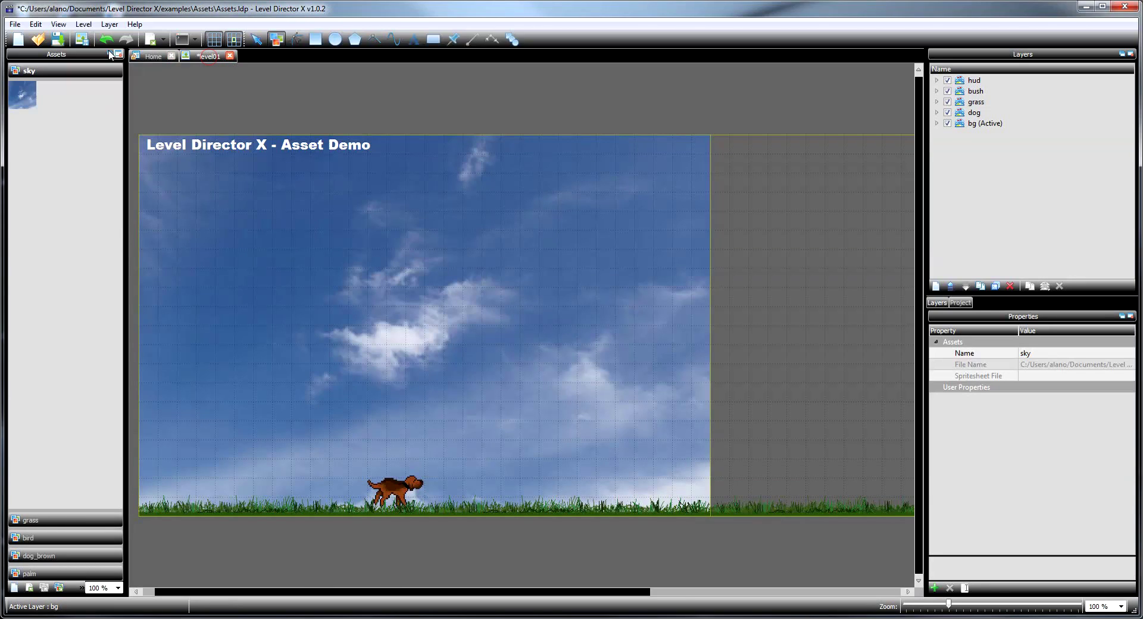
Open the application preferences, reposition the window, and close it again.
click(36, 23)
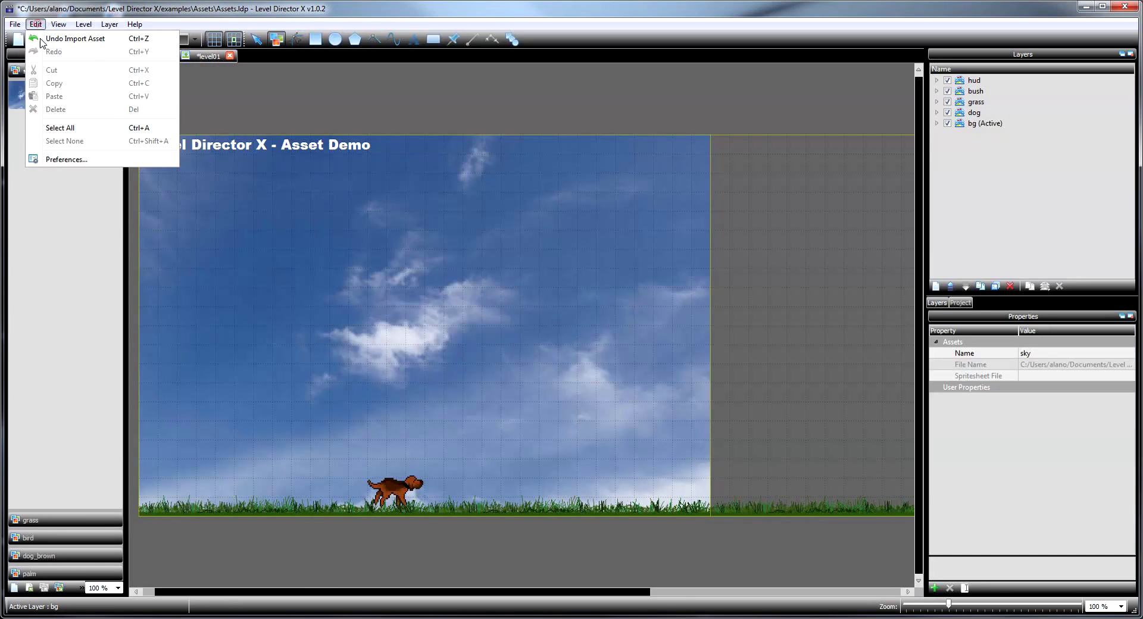
click(73, 159)
drag(527, 202, 439, 178)
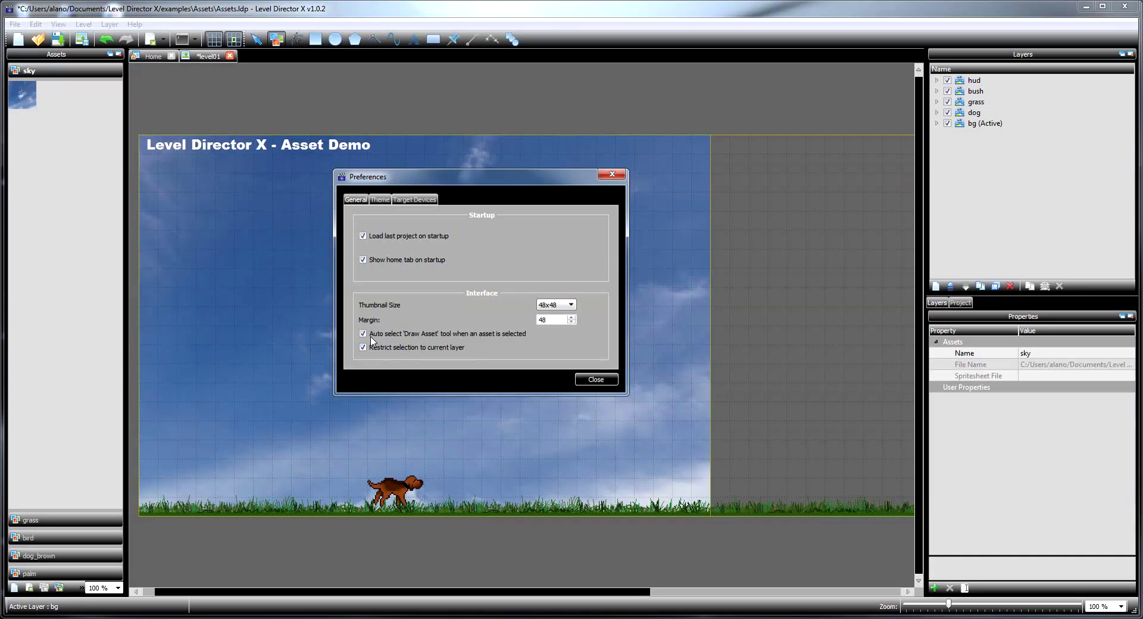
click(592, 379)
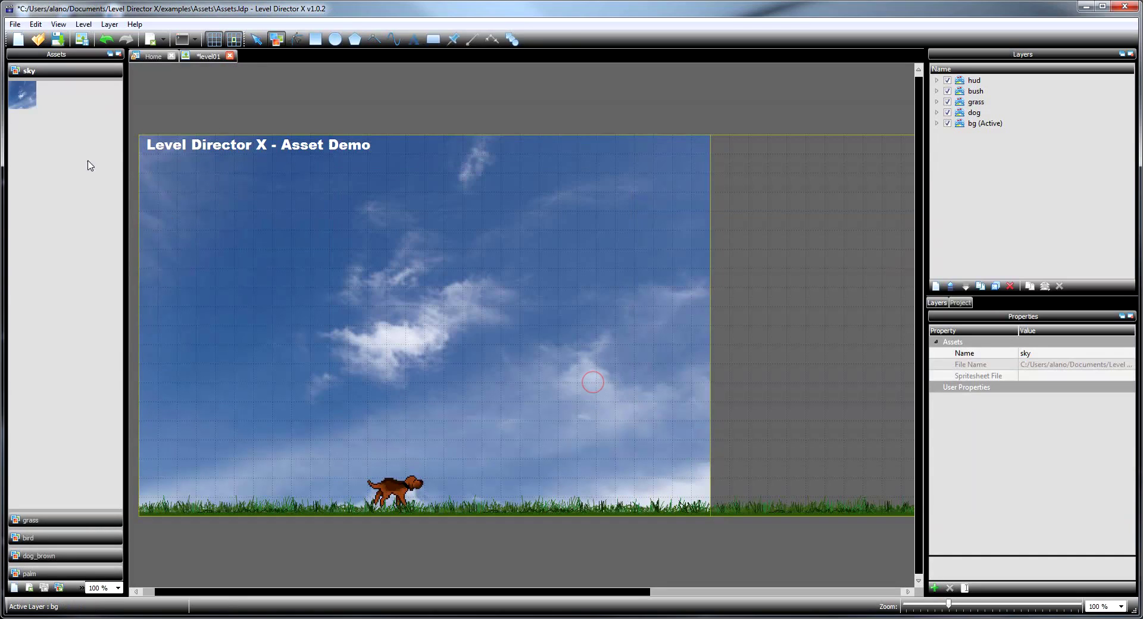
Pick the grass strip from the grass asset group, then cancel drawing back to the Select tool.
click(34, 522)
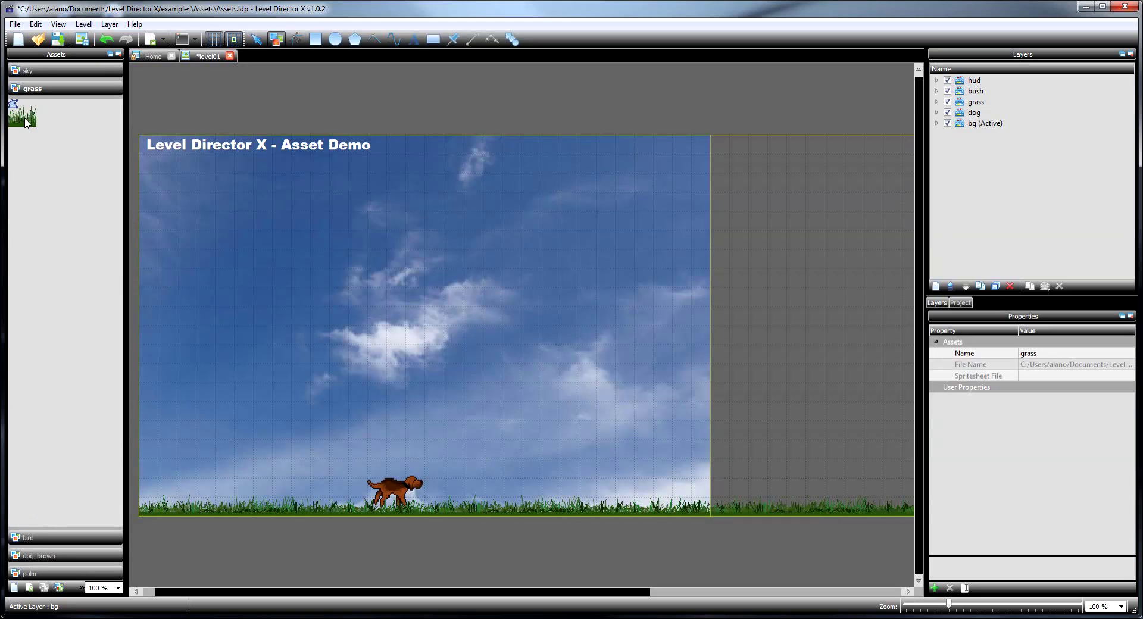
drag(25, 123, 263, 45)
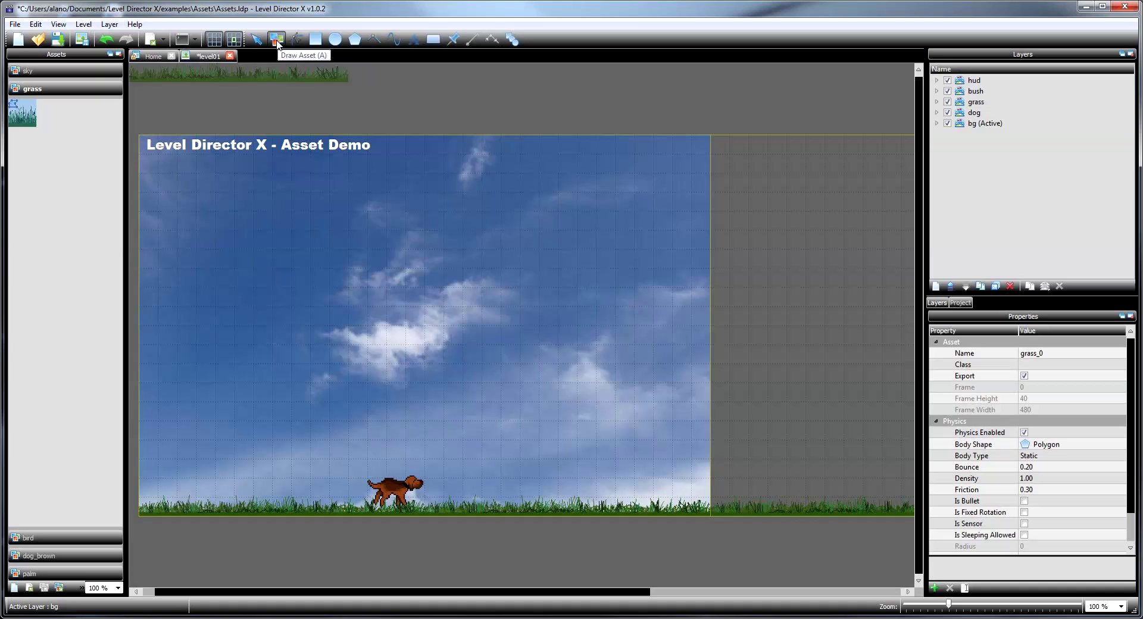
click(276, 39)
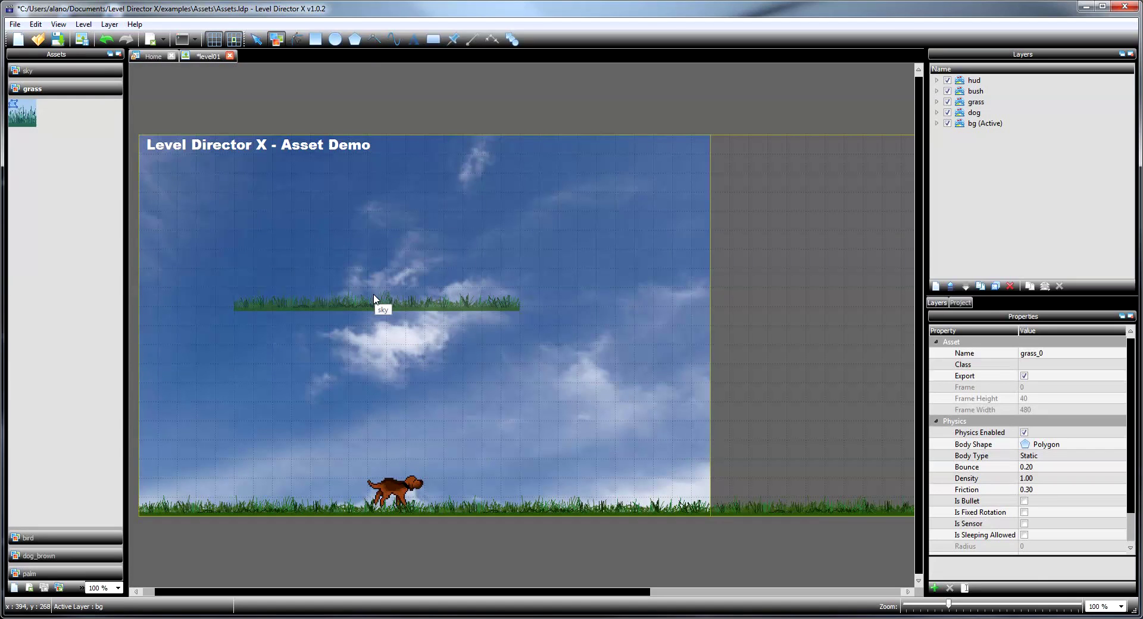
key(Escape)
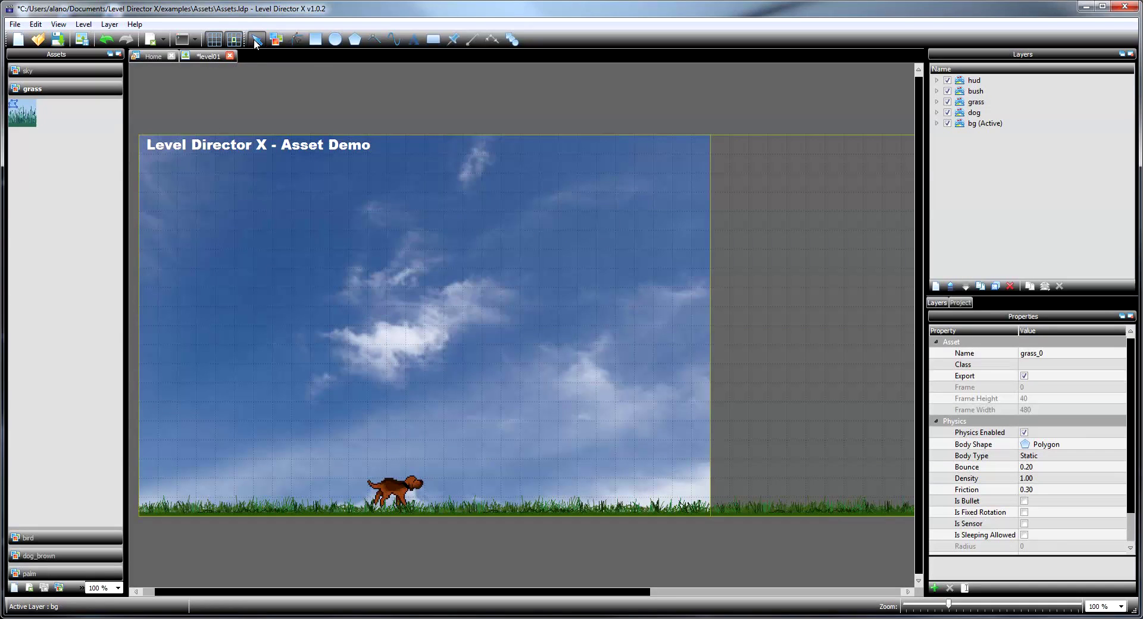
Uncheck Auto select 'Draw Asset' tool in Preferences.
click(39, 27)
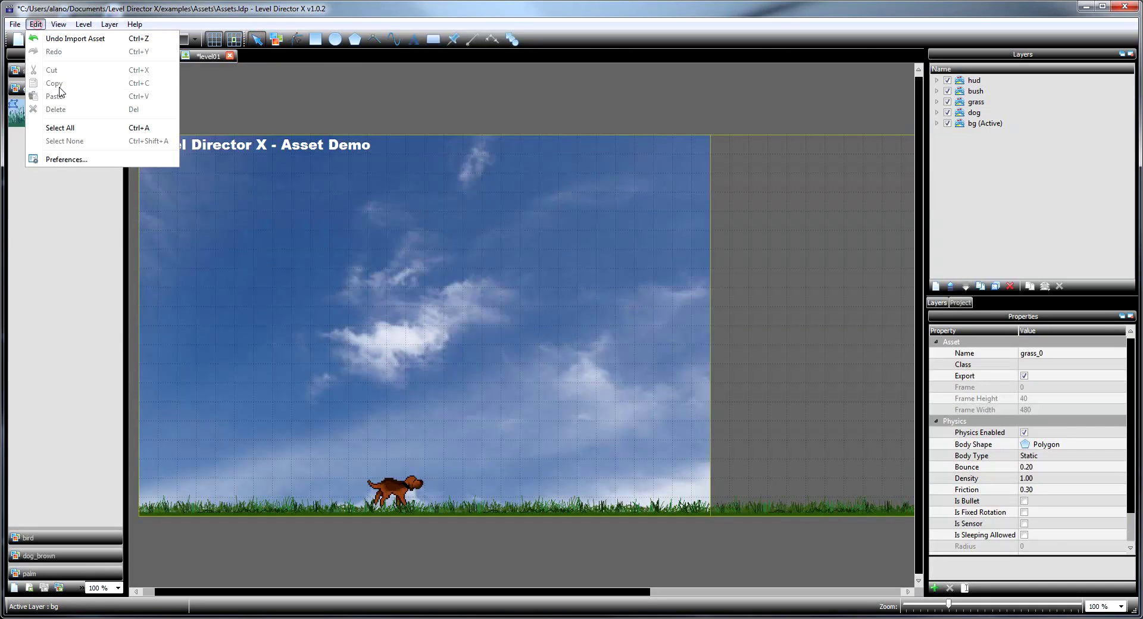
click(74, 162)
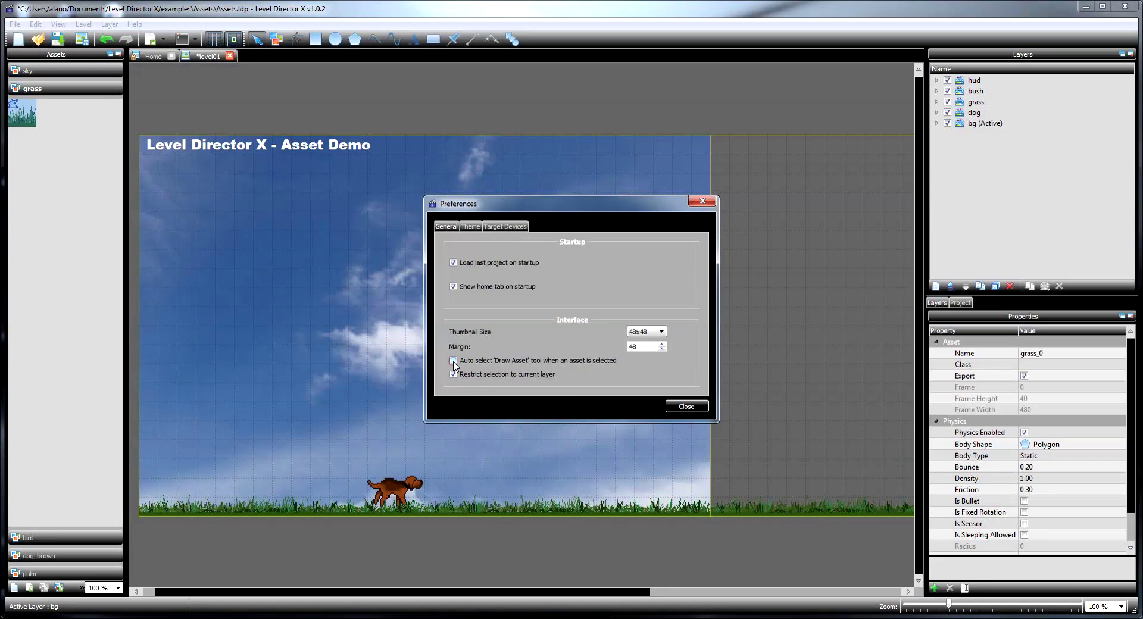
click(454, 361)
click(692, 407)
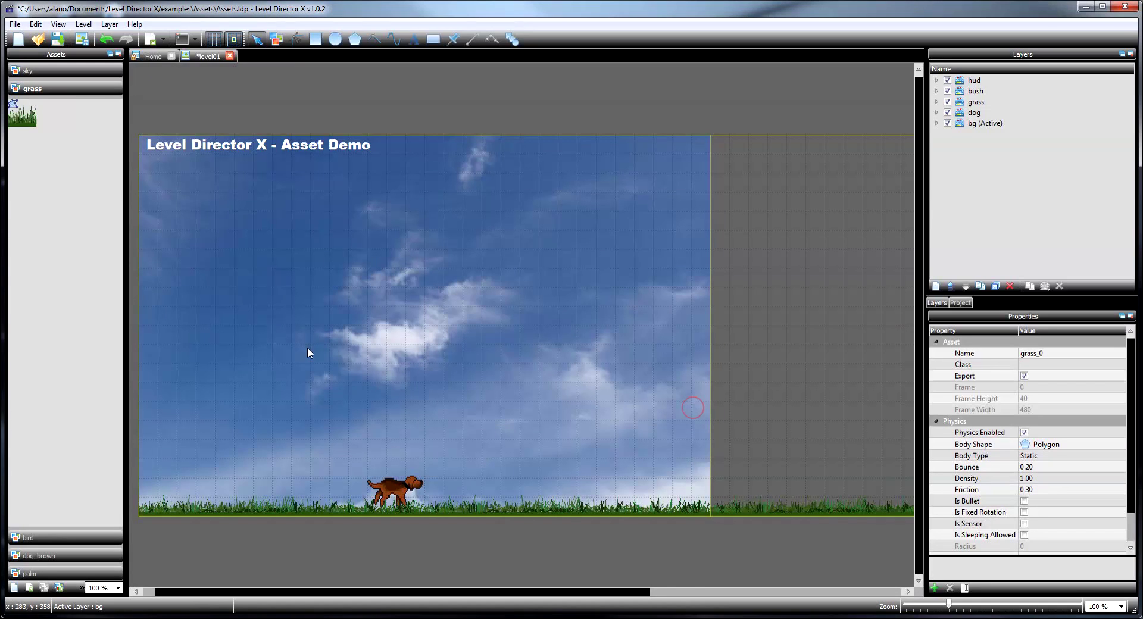
Pick the grass strip, switch to Draw Asset, then cancel back to selecting.
click(18, 117)
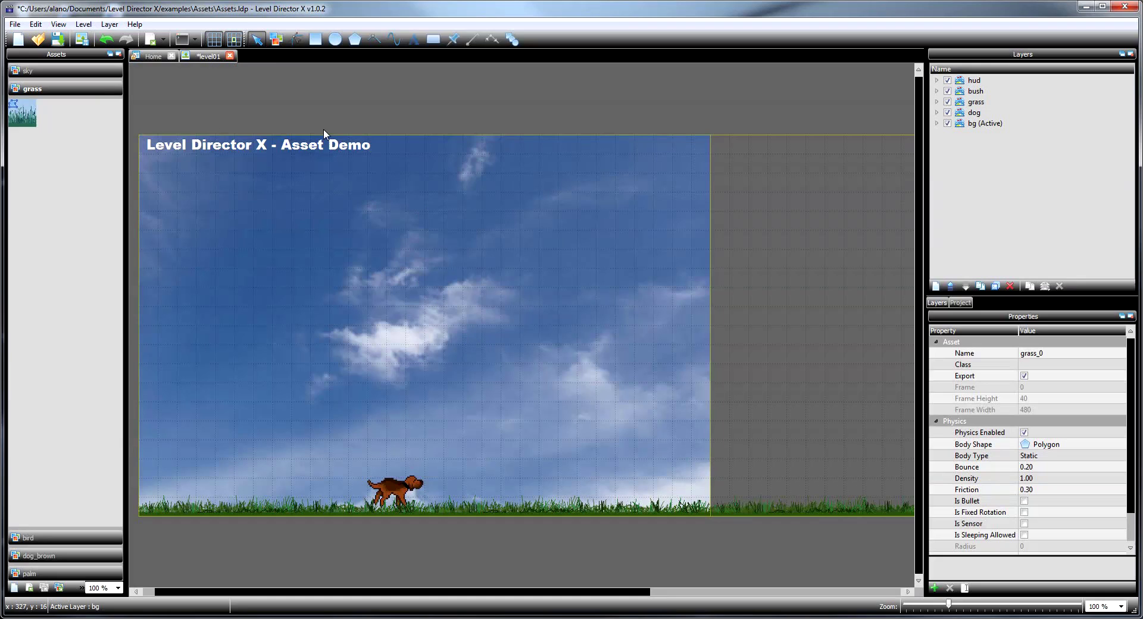
click(276, 40)
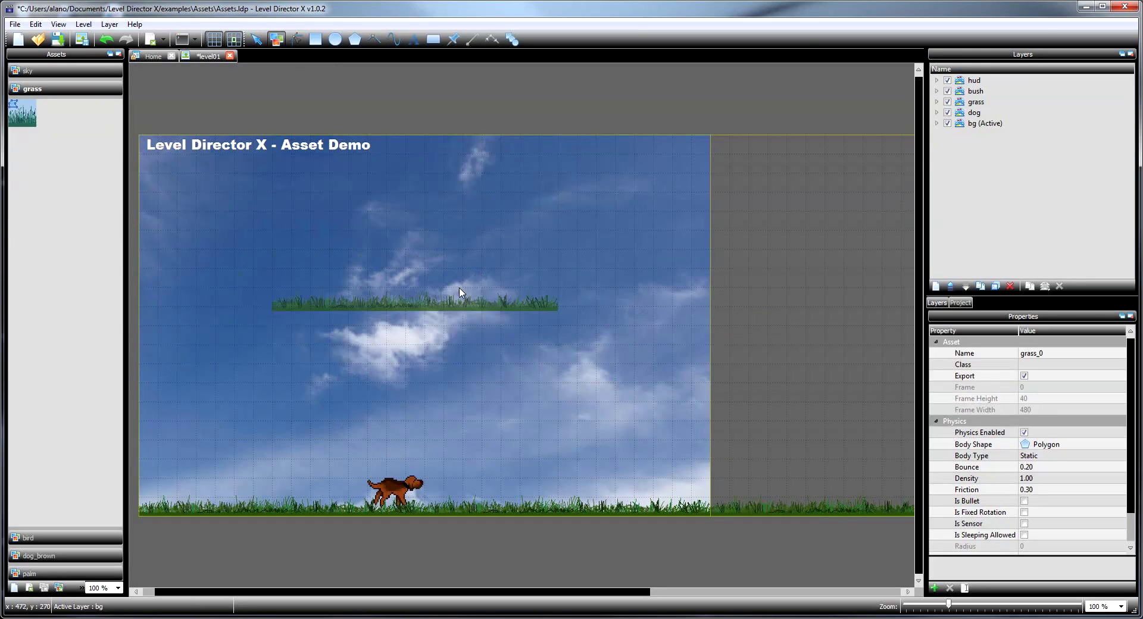
key(Escape)
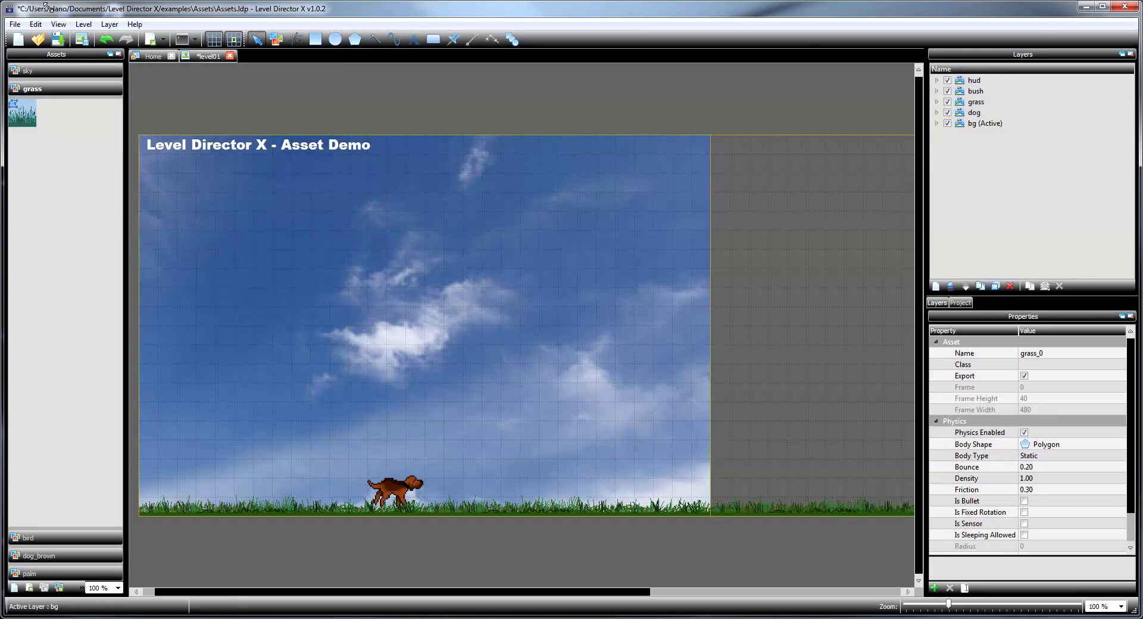
Re-check Auto select 'Draw Asset' tool in Preferences, then select the sky on the canvas.
click(35, 25)
click(65, 161)
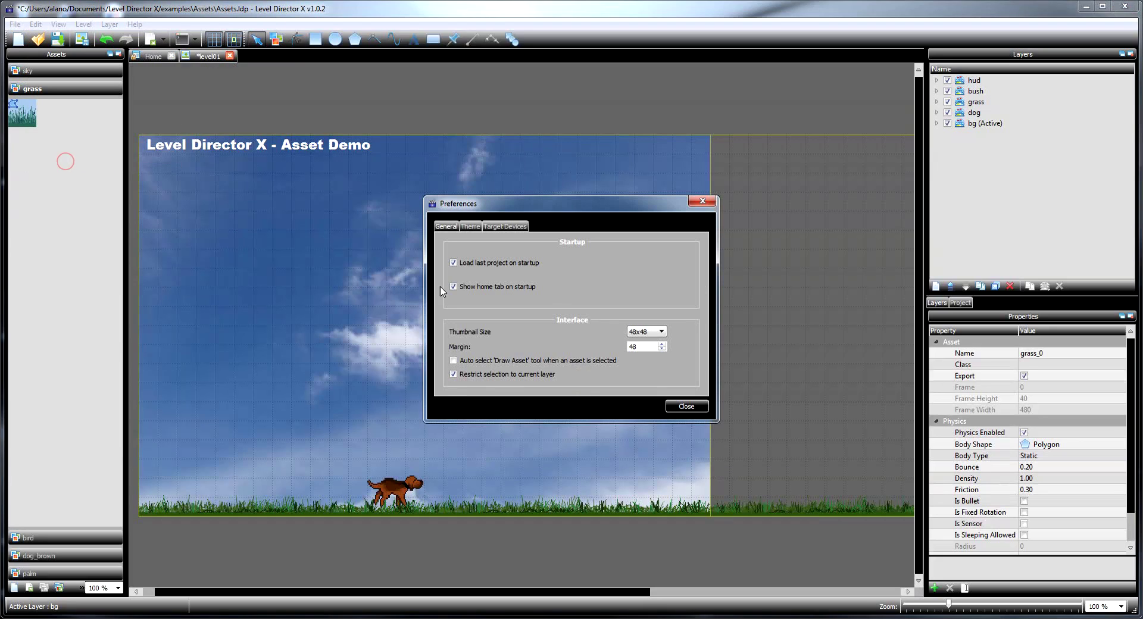
click(452, 361)
click(670, 405)
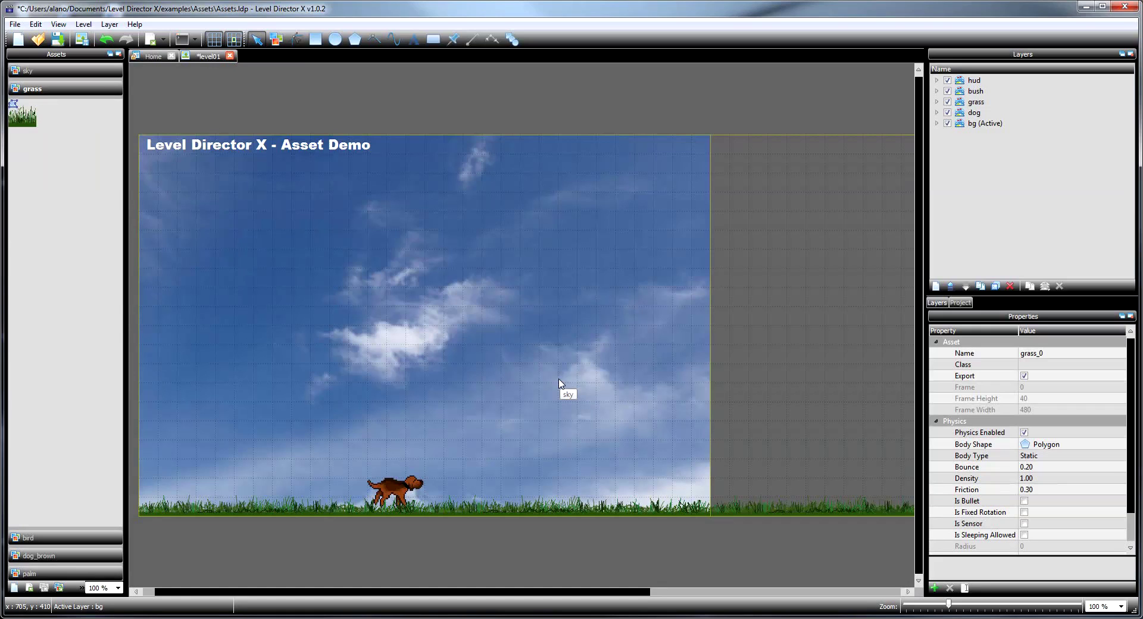
click(400, 487)
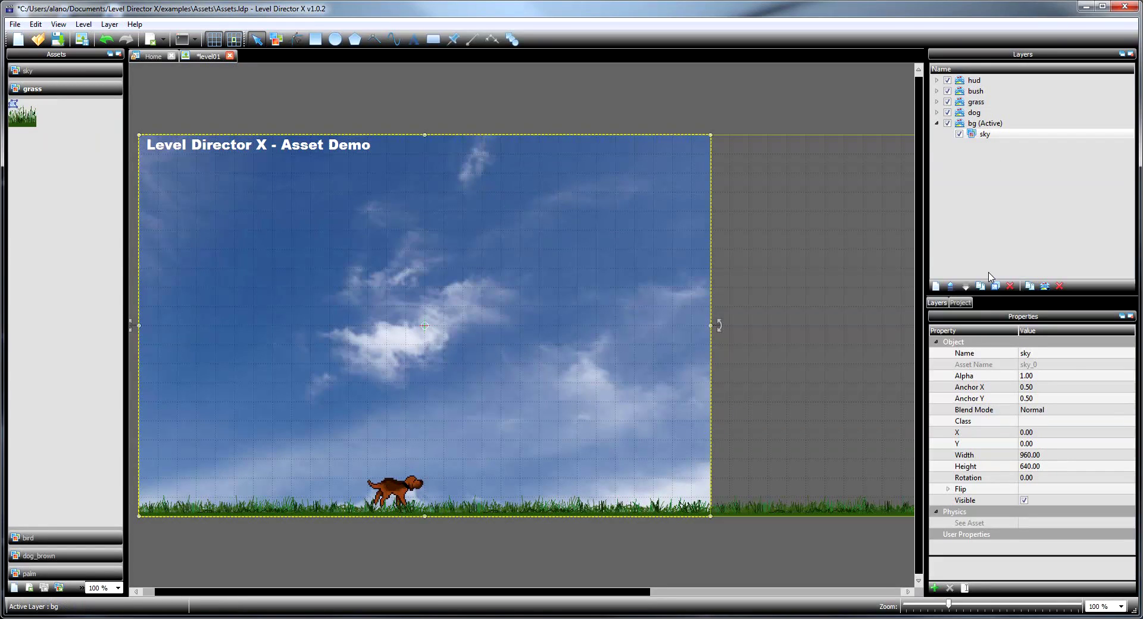
Select bg and its sky object, expand and activate the dog layer, then select rigsby.
click(973, 125)
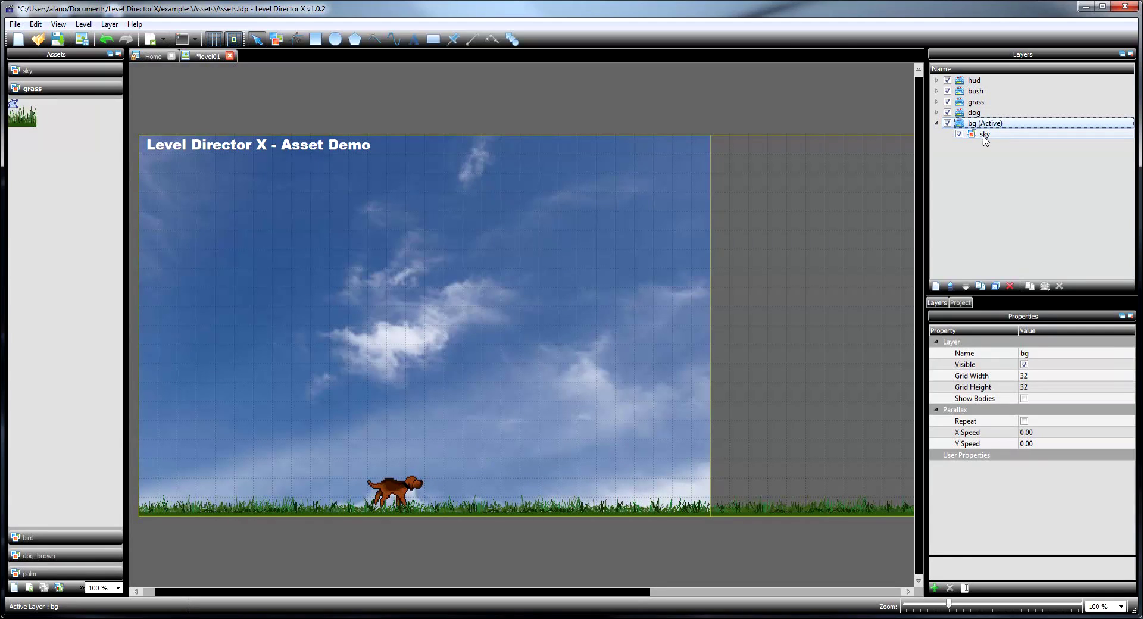
click(984, 134)
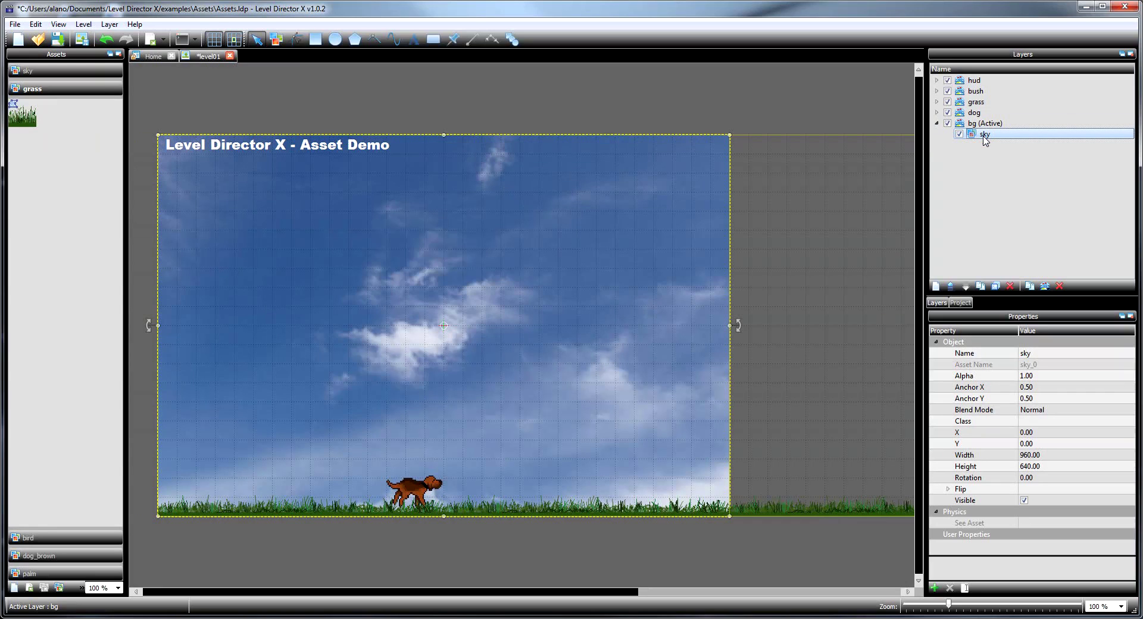
click(937, 113)
click(973, 113)
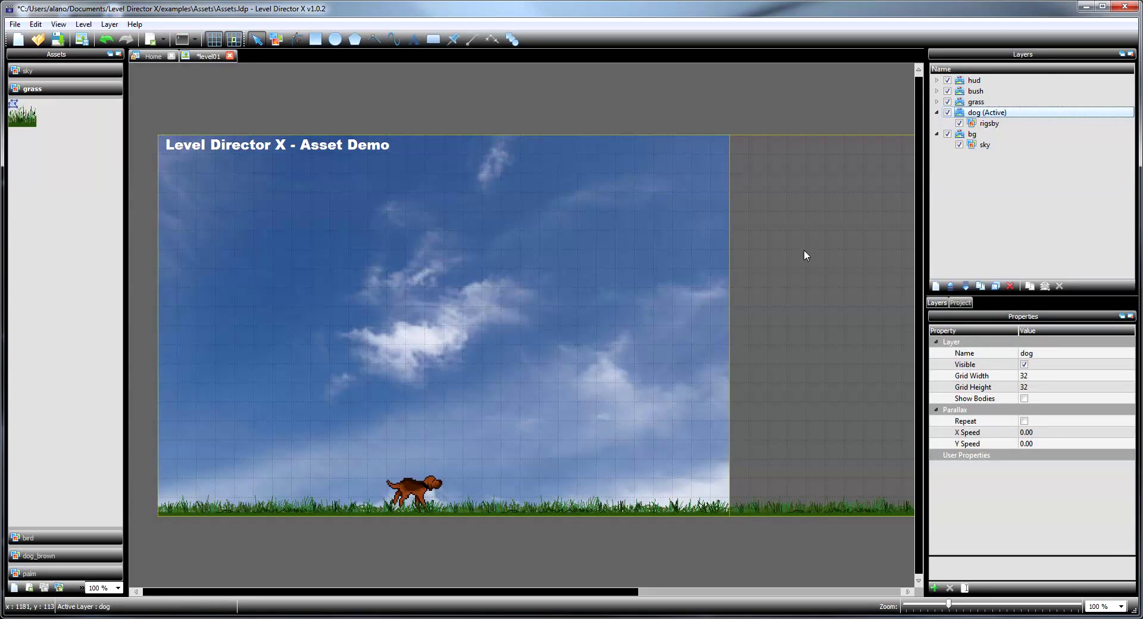
click(415, 494)
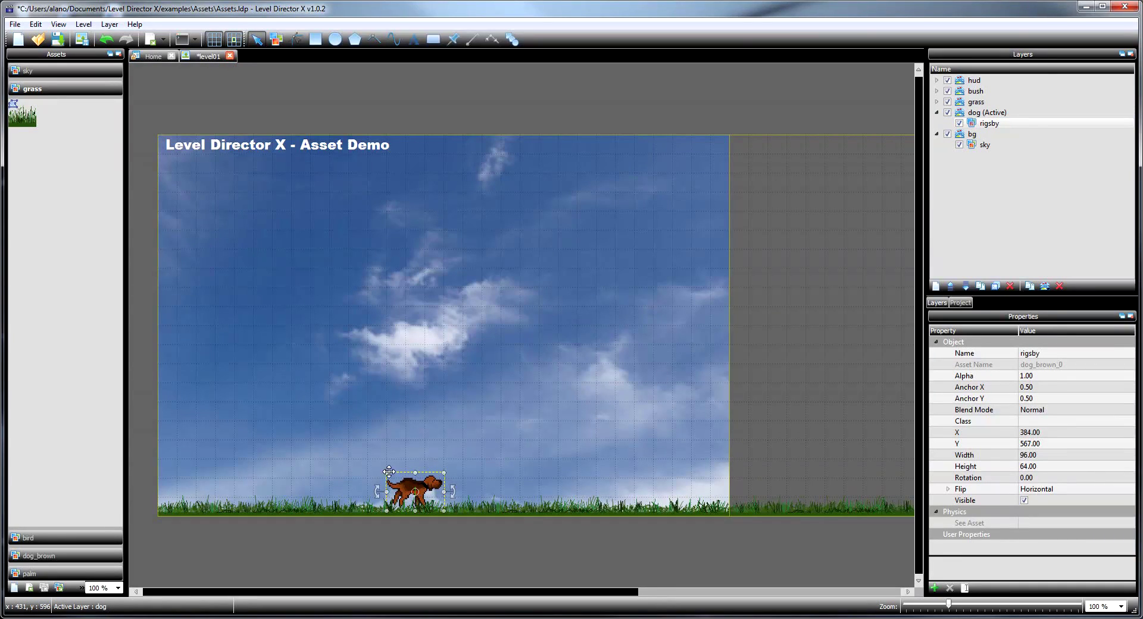
Open the application preferences and close them without changes.
click(36, 25)
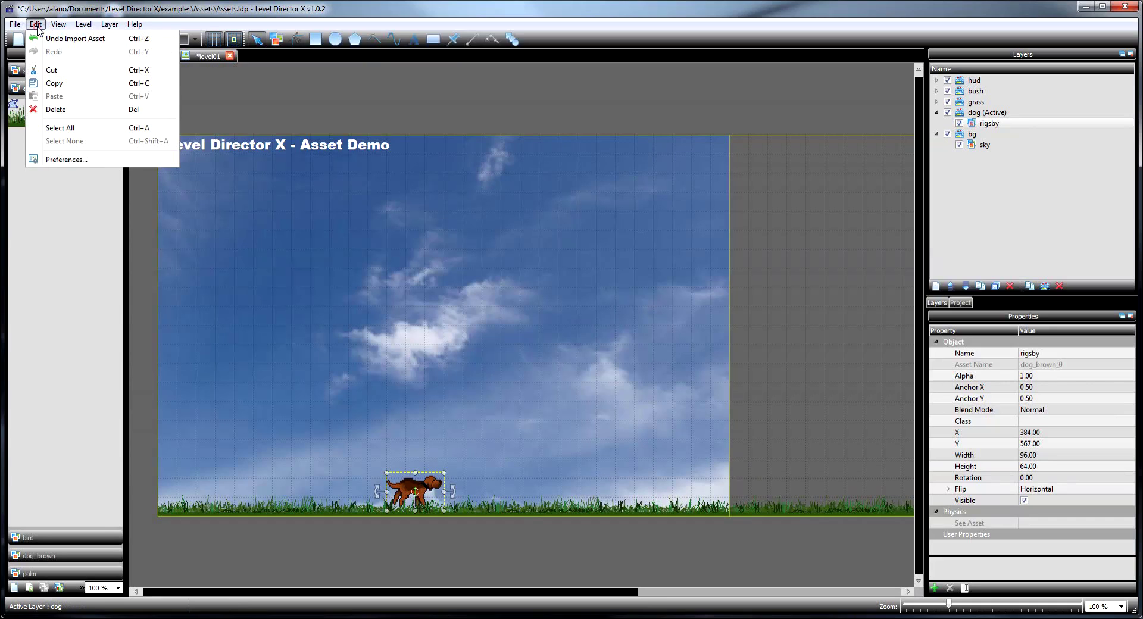
click(66, 159)
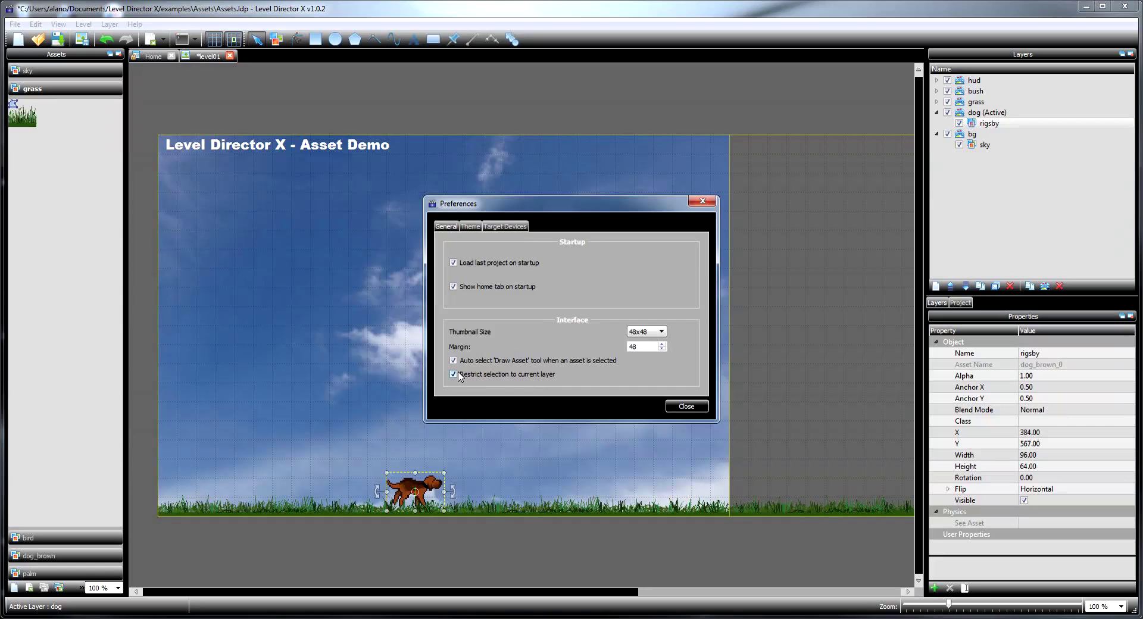
click(685, 407)
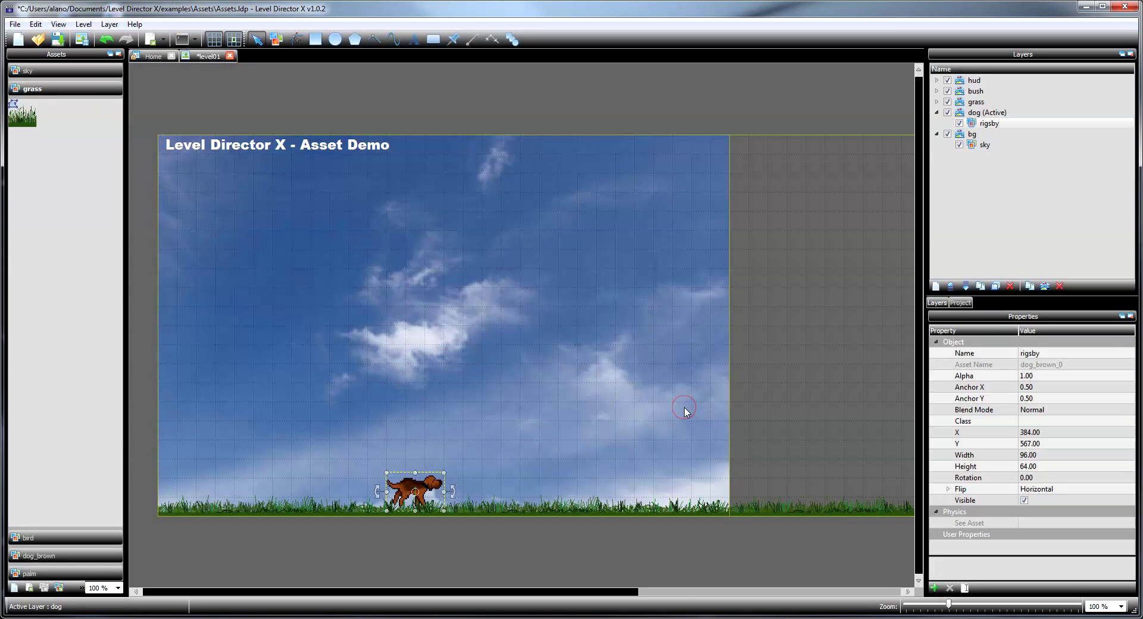
Select the sky, the bottom grass strip asset_1, then the dog rigsby on the canvas.
click(501, 269)
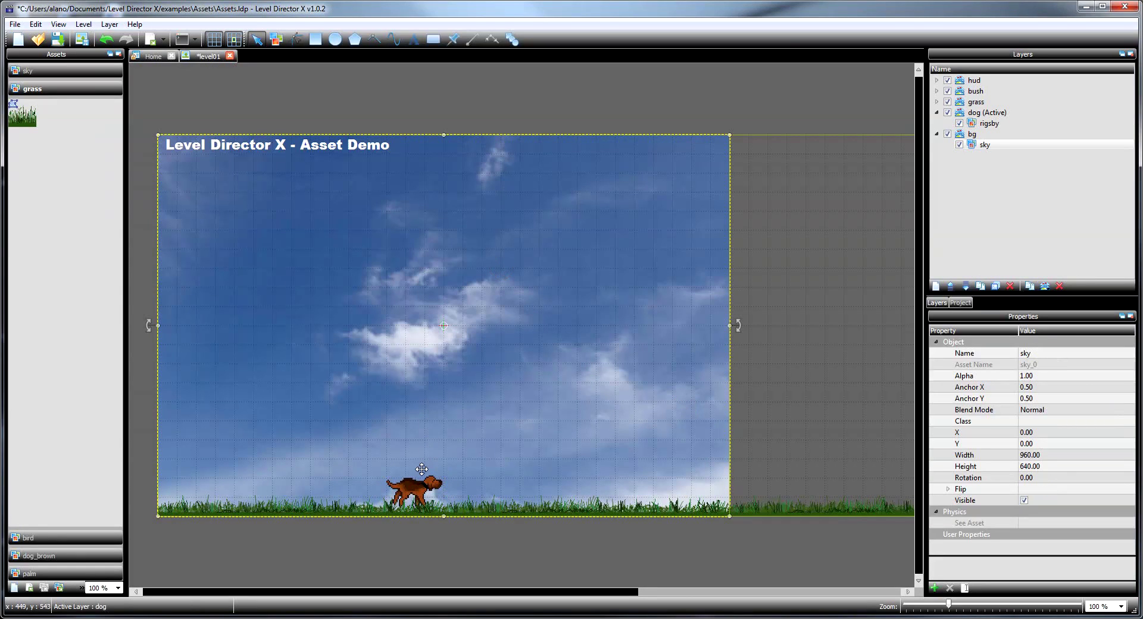
click(417, 492)
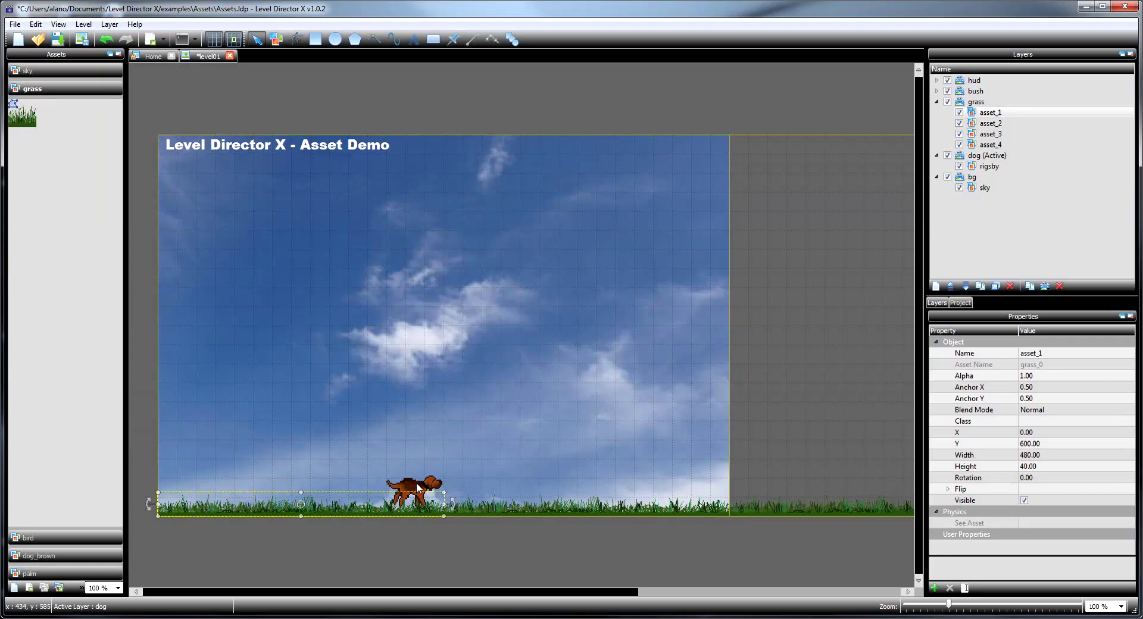
click(417, 486)
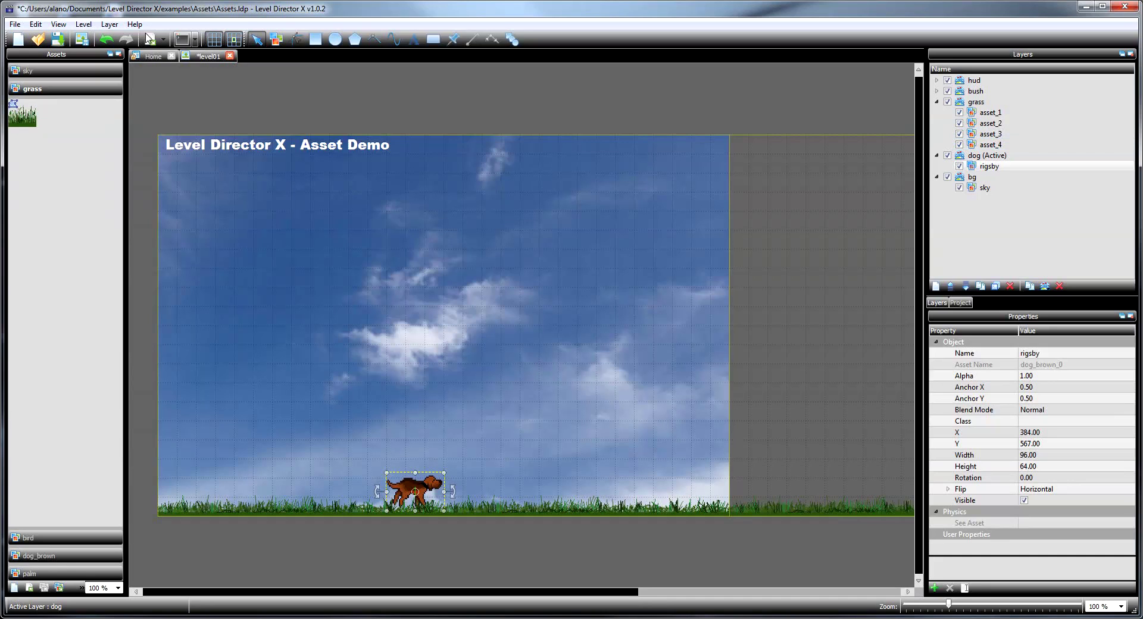
Keep the Theme stylesheet on 'black' in Preferences and show the Target Devices list.
click(35, 24)
click(63, 158)
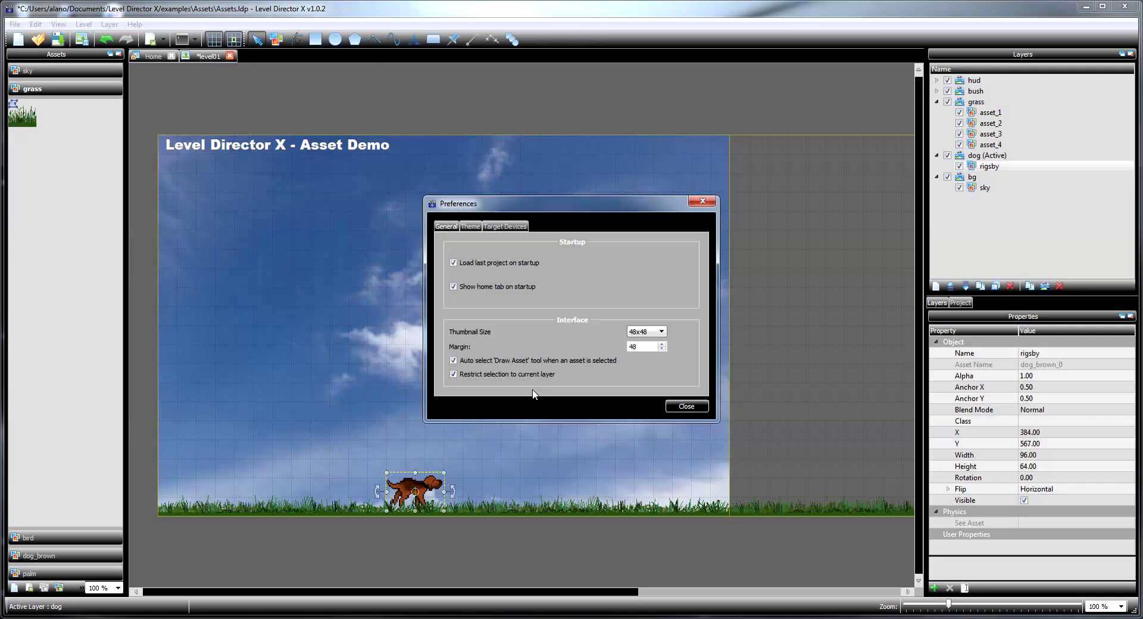
click(471, 227)
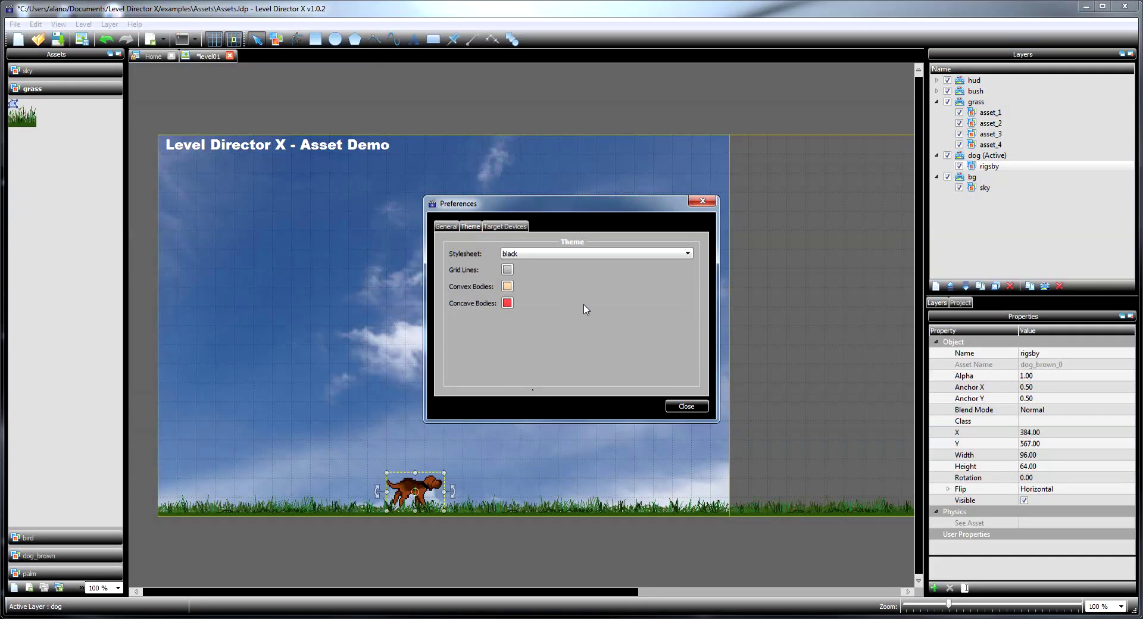
click(689, 256)
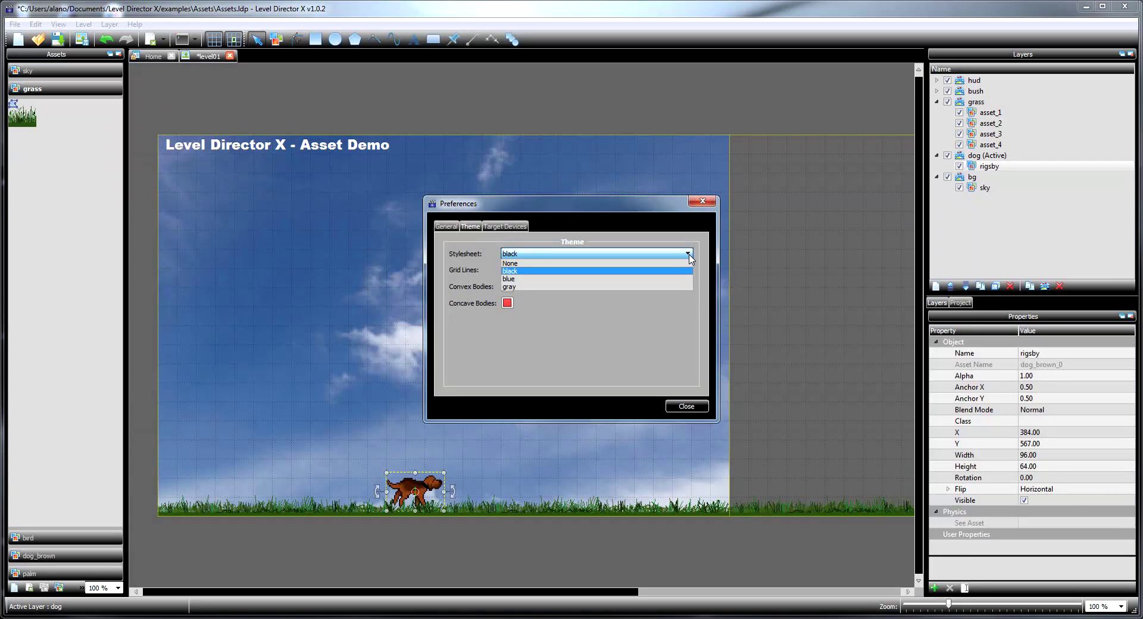
click(515, 272)
click(503, 226)
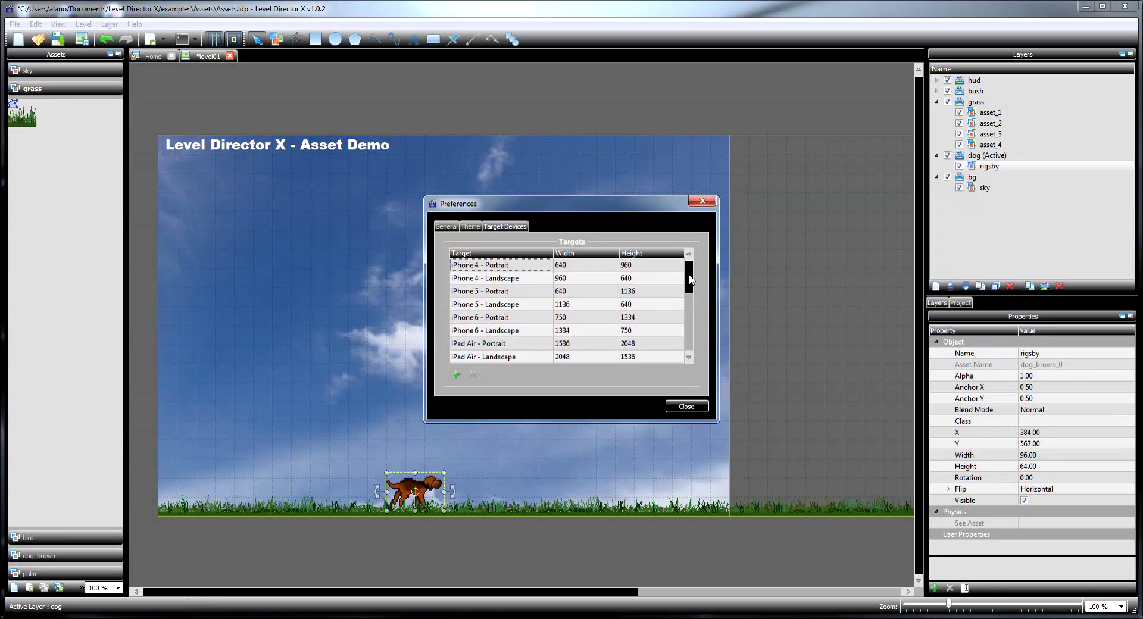
drag(690, 279, 694, 348)
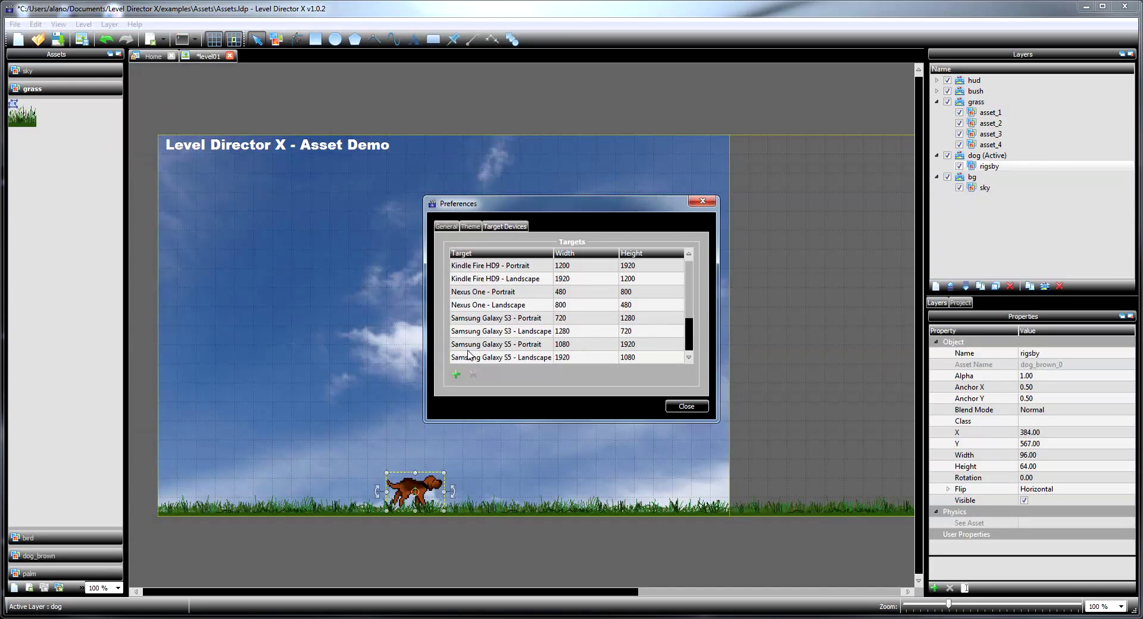
scroll(682, 312, up, 2)
mouse_move(682, 311)
mouse_down()
mouse_move(683, 277)
mouse_move(684, 327)
mouse_up()
Close Preferences and show level01's properties from the Project tab, toggling the grid off and on.
click(684, 407)
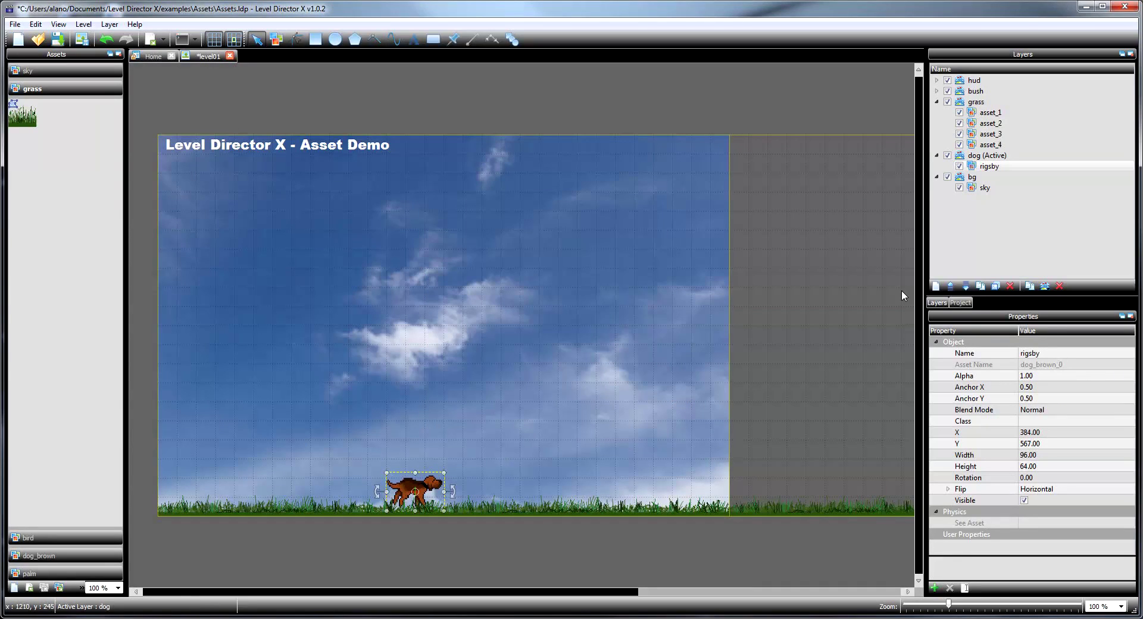
click(958, 303)
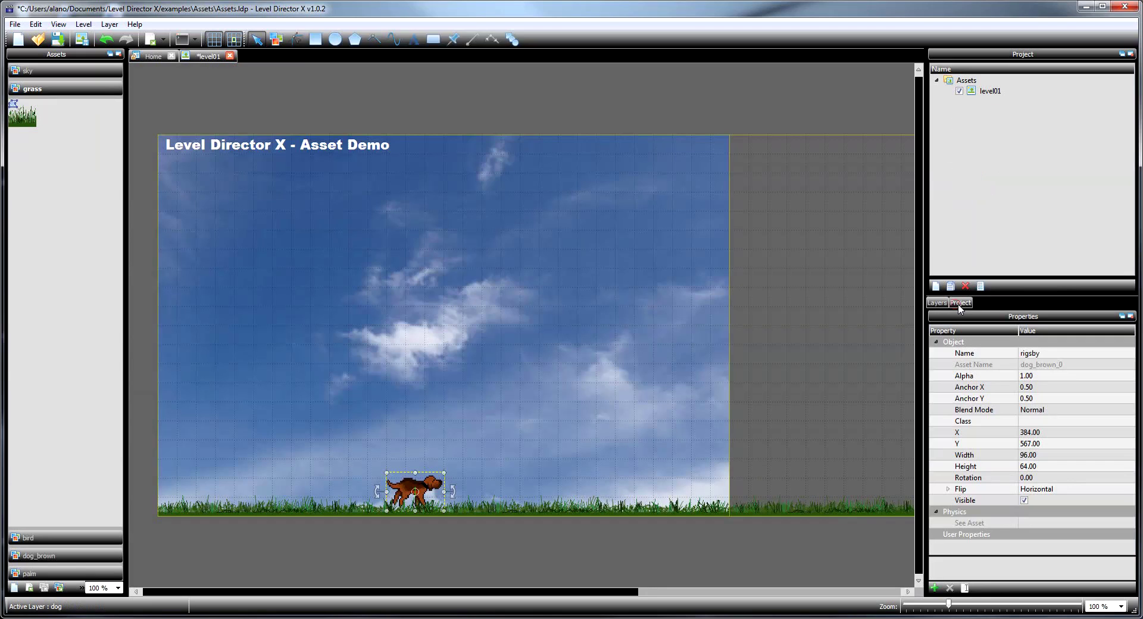
click(977, 93)
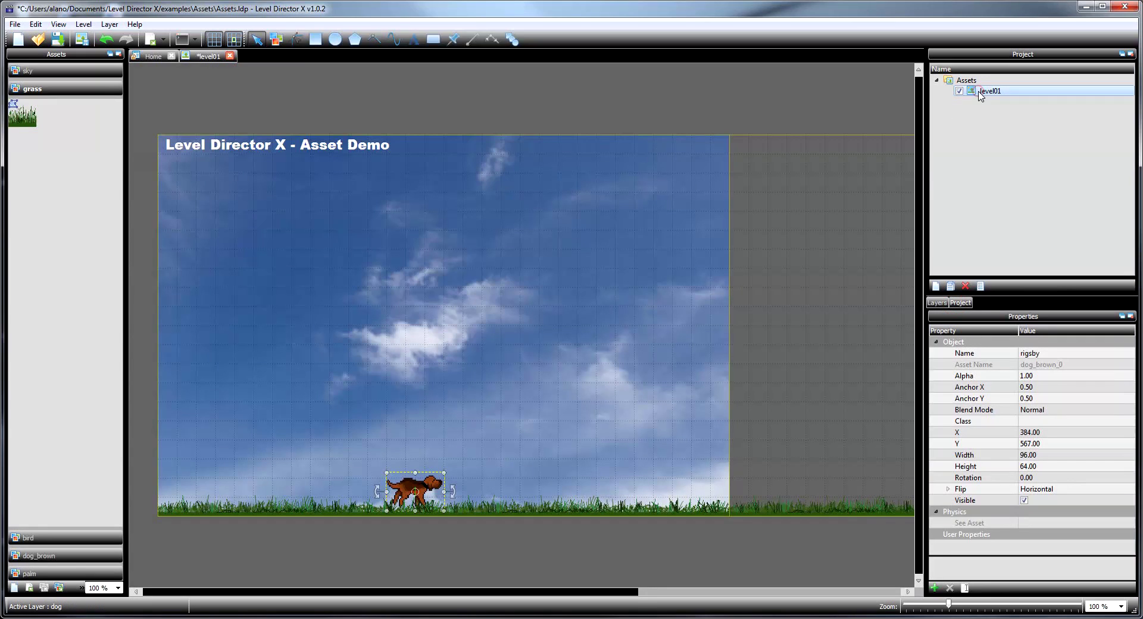
click(980, 287)
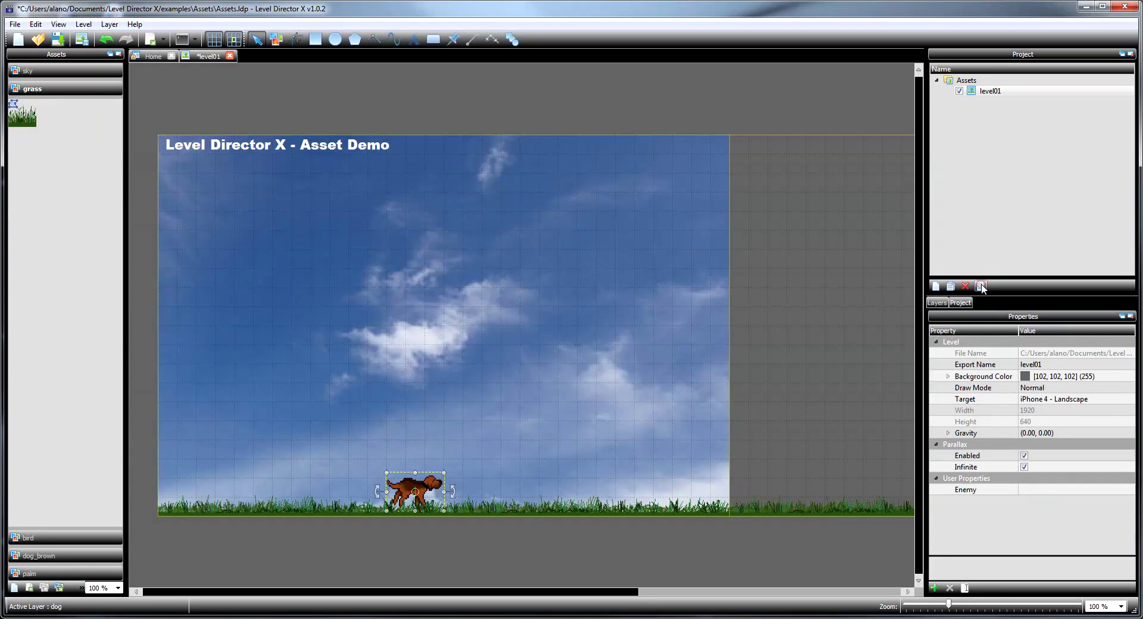
click(974, 399)
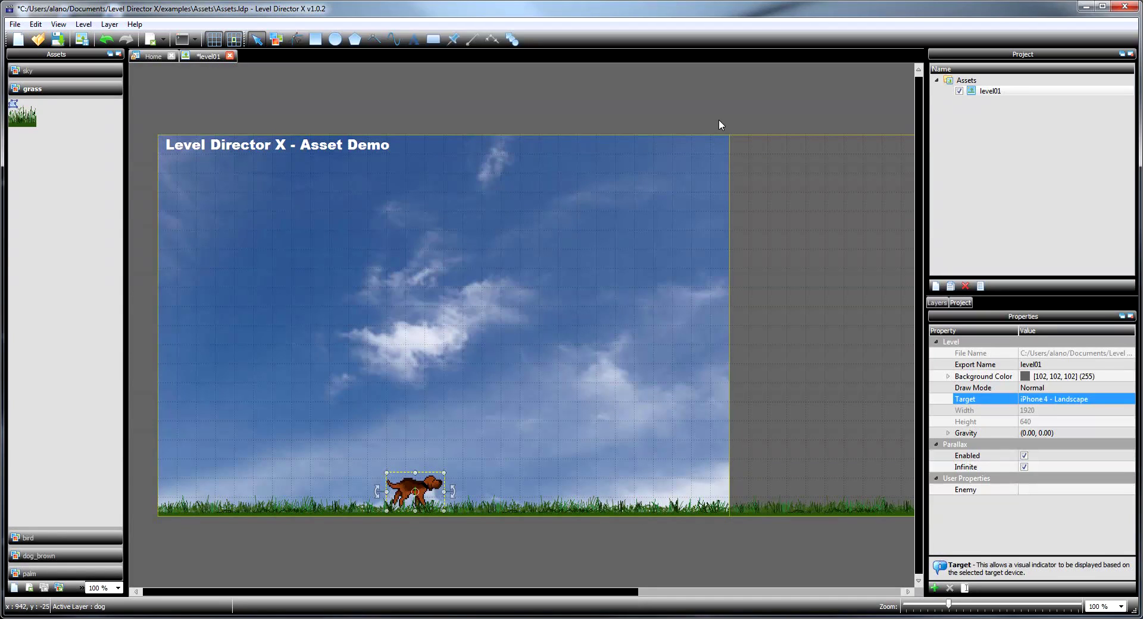
click(218, 42)
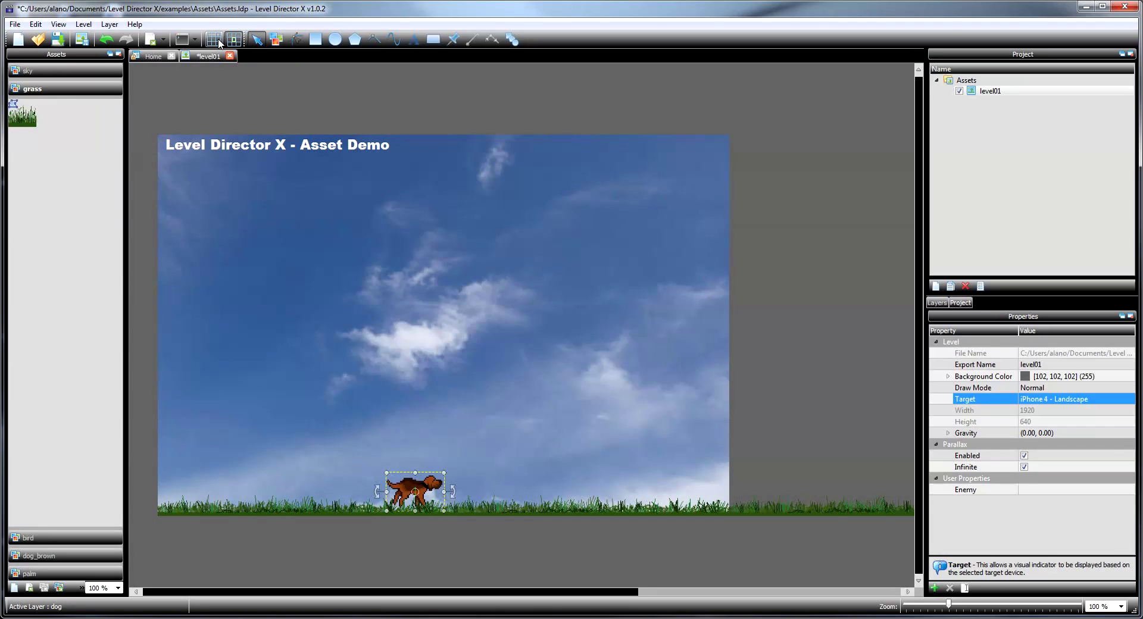
click(218, 41)
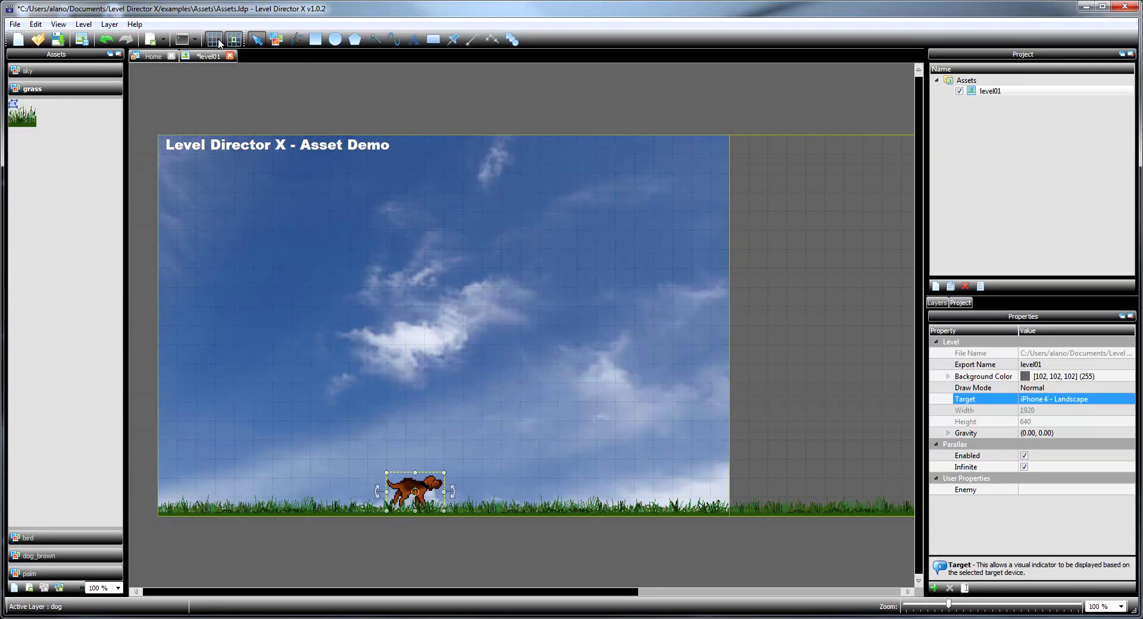
Try iPhone 5 Portrait and Landscape targets, then set level01's Target back to iPhone 4 - Landscape.
click(1109, 400)
click(1127, 401)
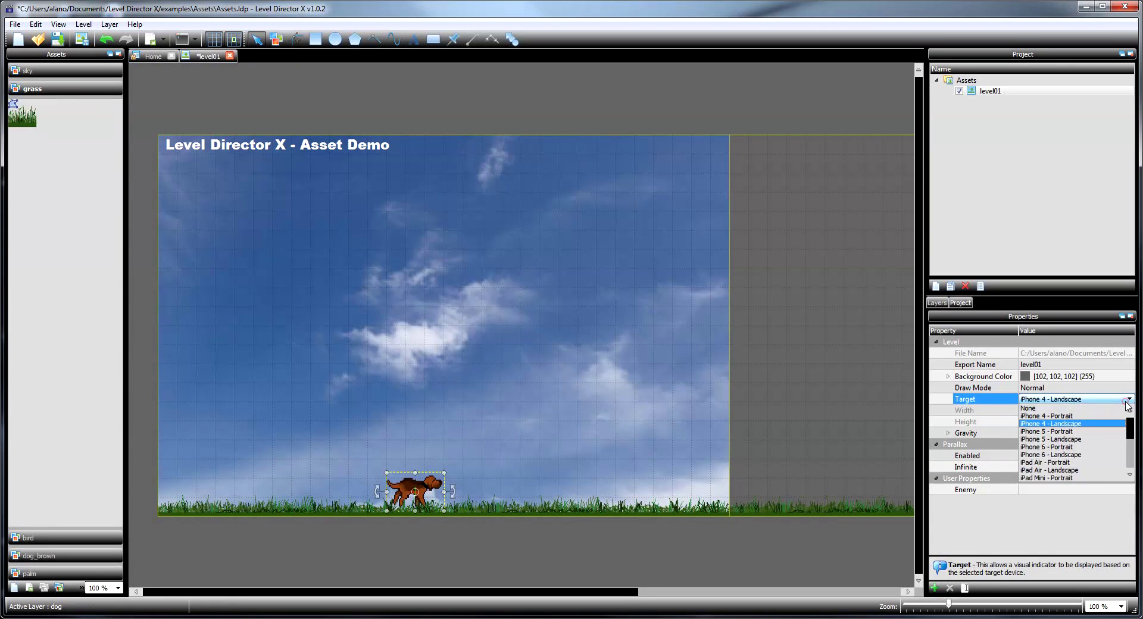
click(1046, 433)
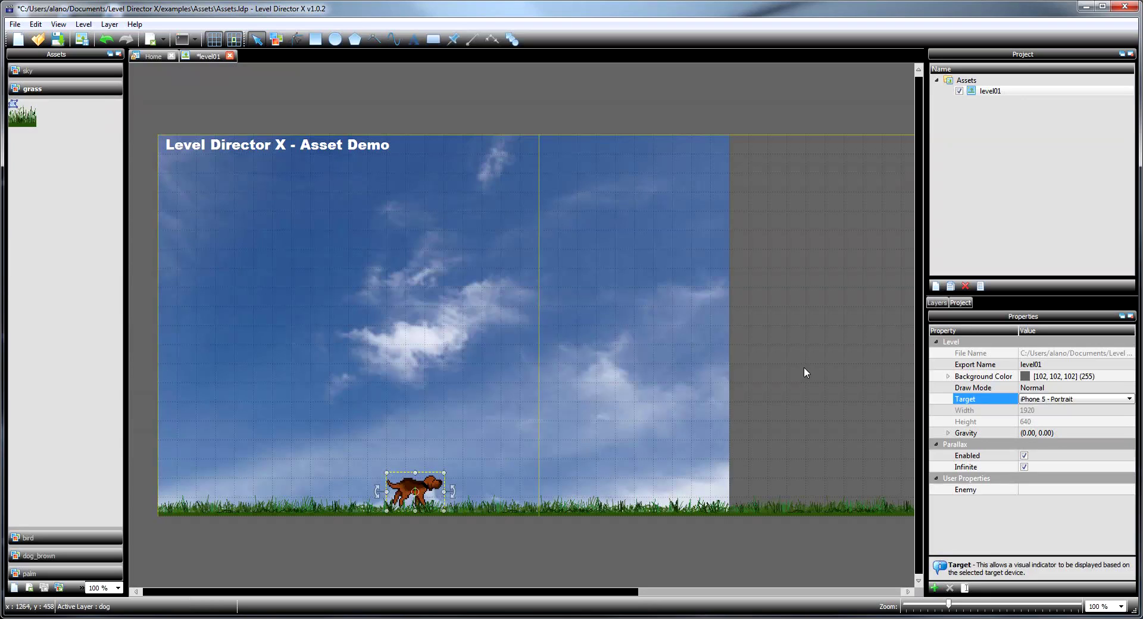
click(1128, 399)
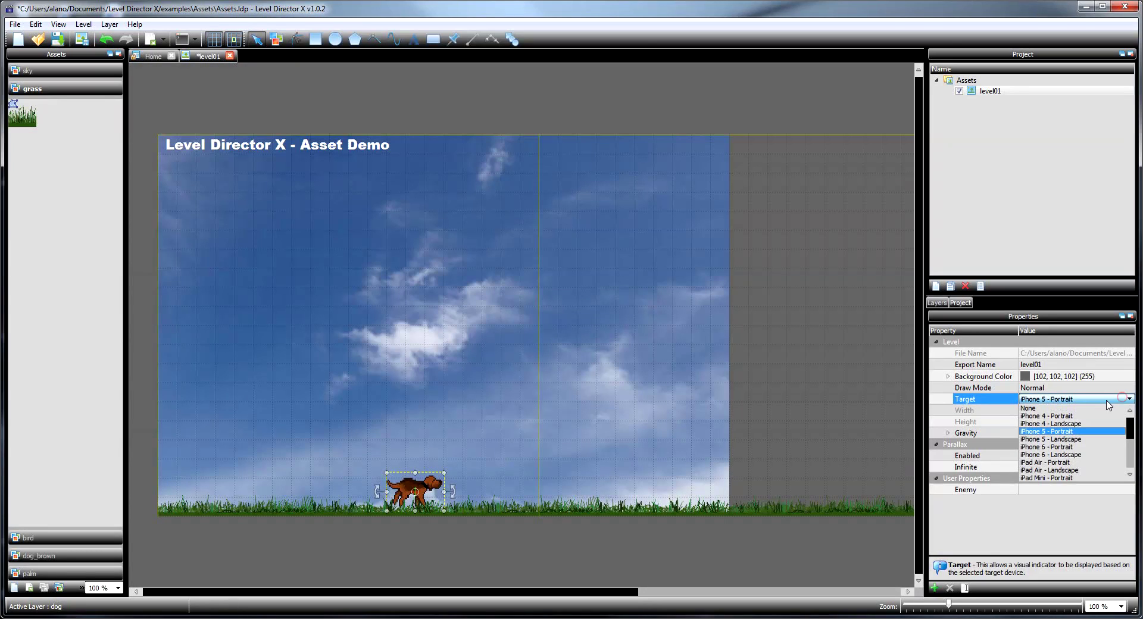
click(1059, 439)
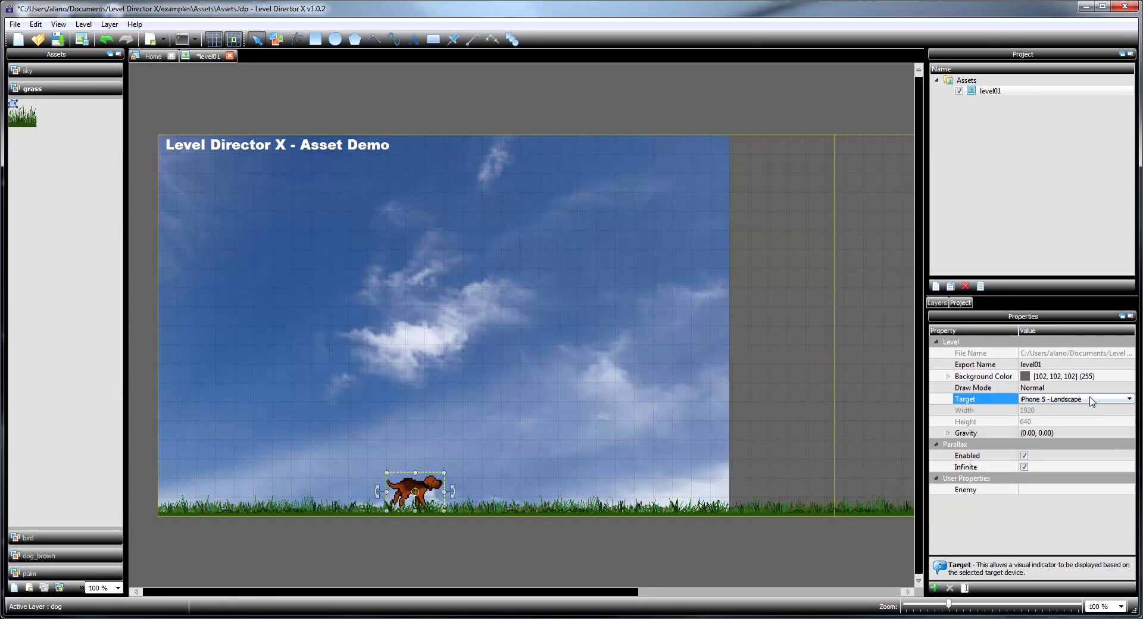
click(1130, 399)
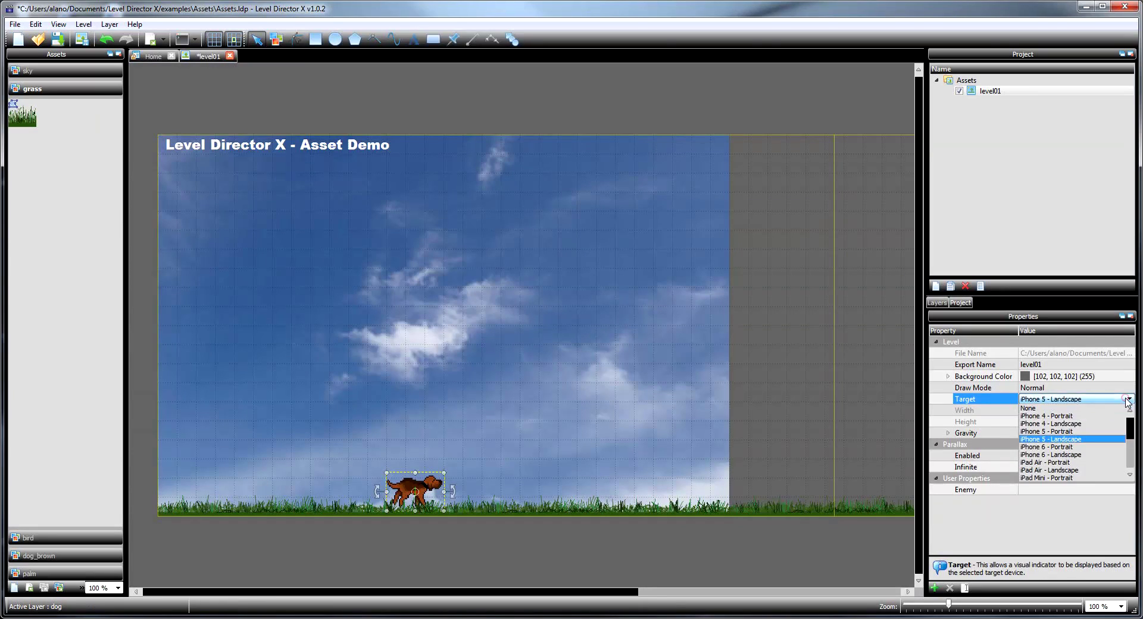
click(1072, 424)
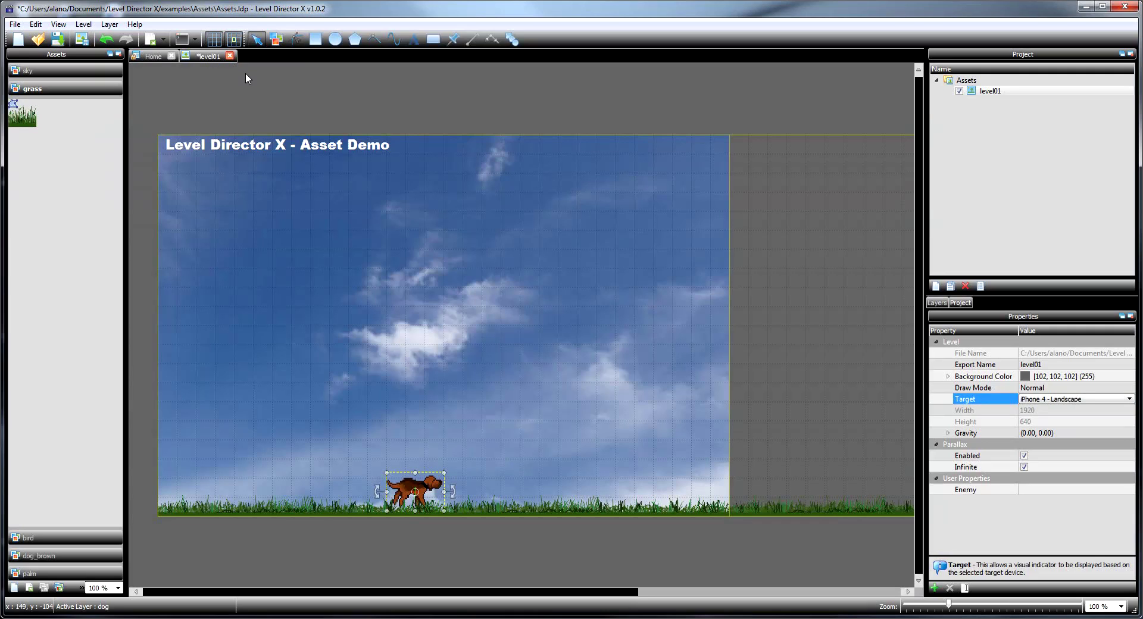
key(a)
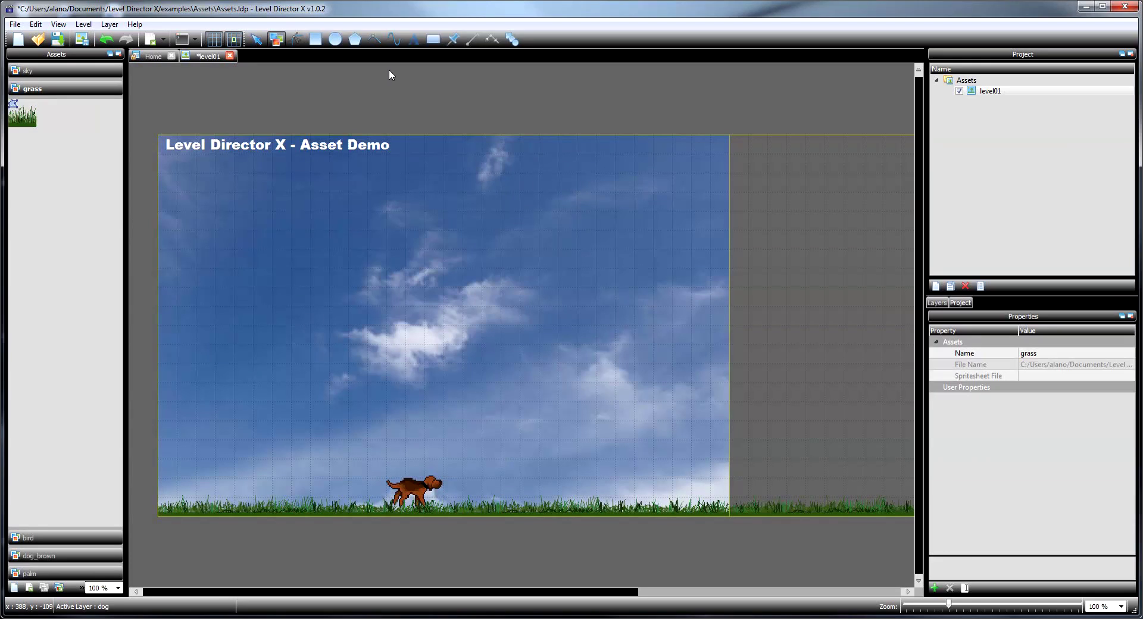
click(354, 42)
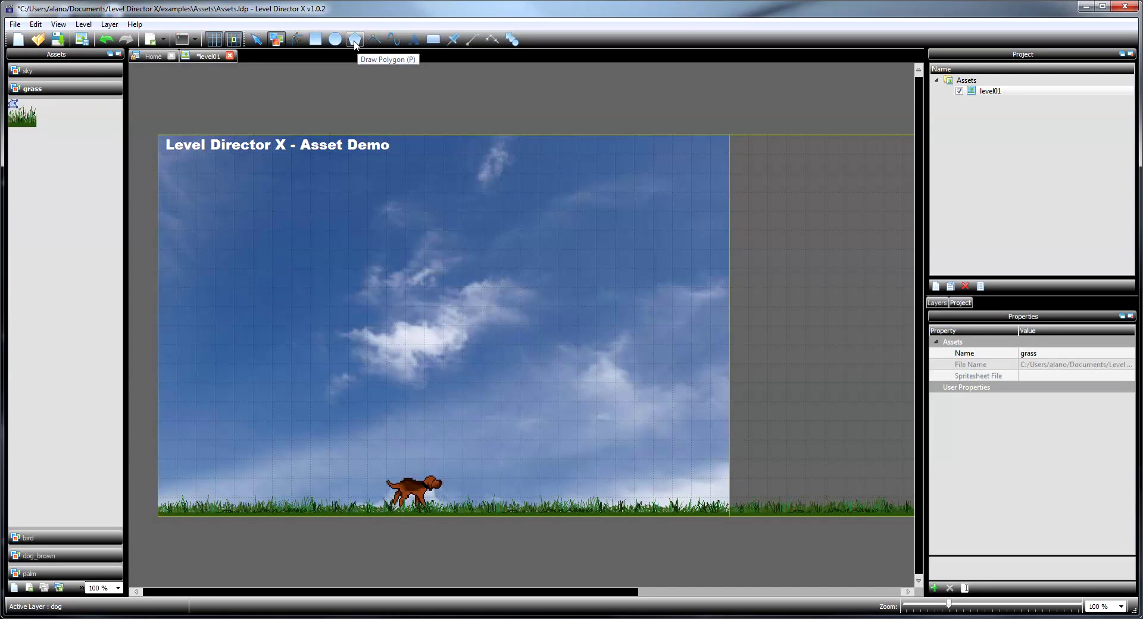
click(367, 286)
click(459, 189)
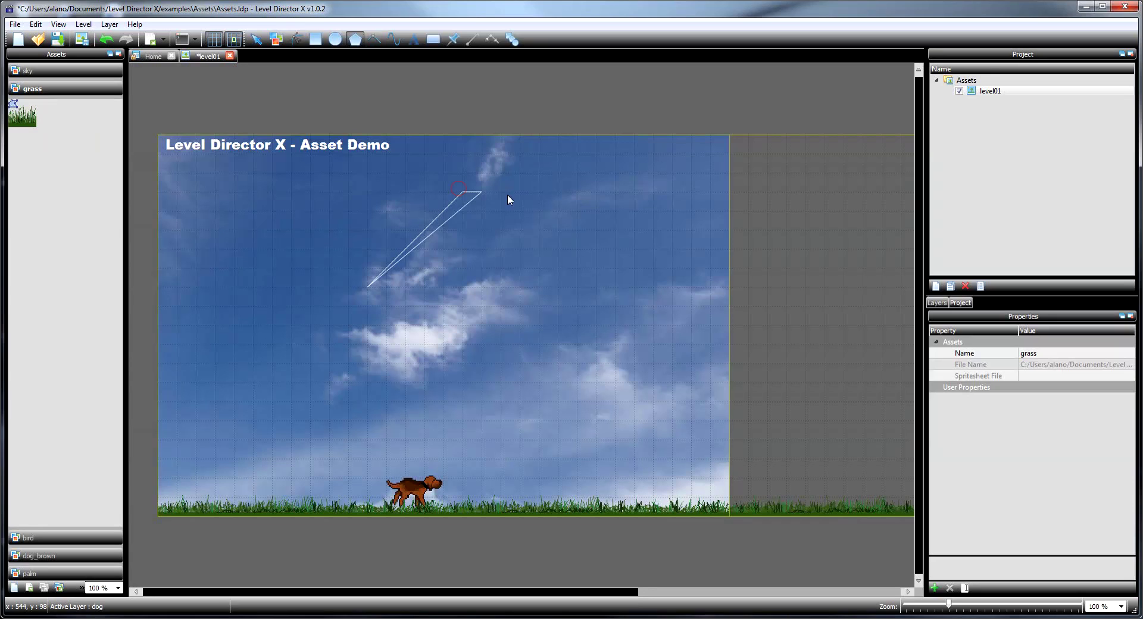
click(573, 193)
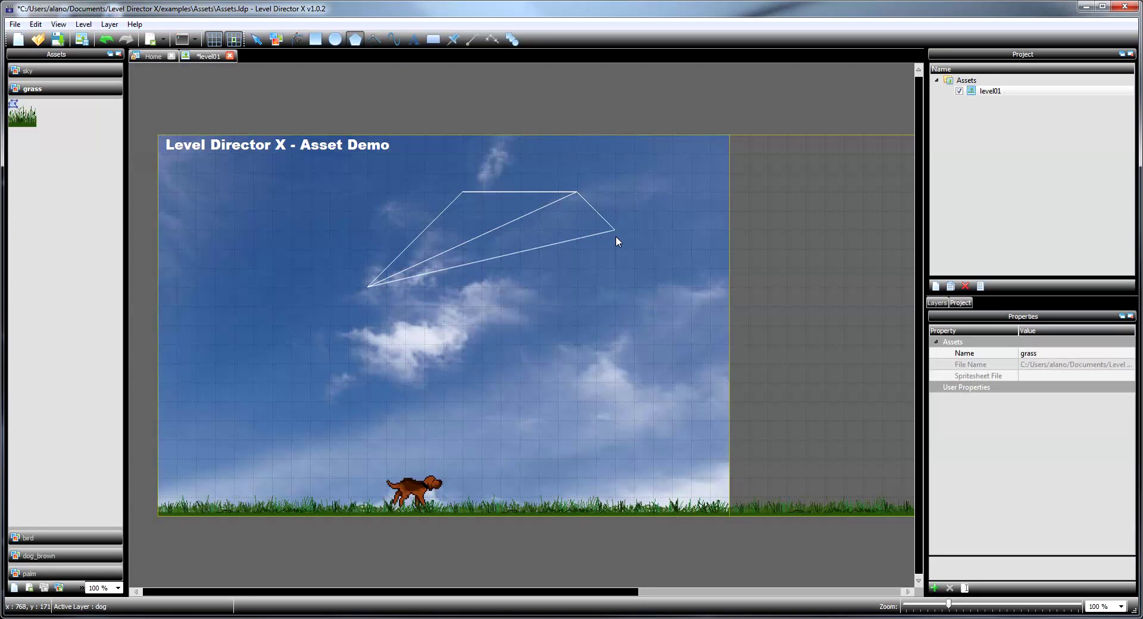
click(616, 229)
click(652, 287)
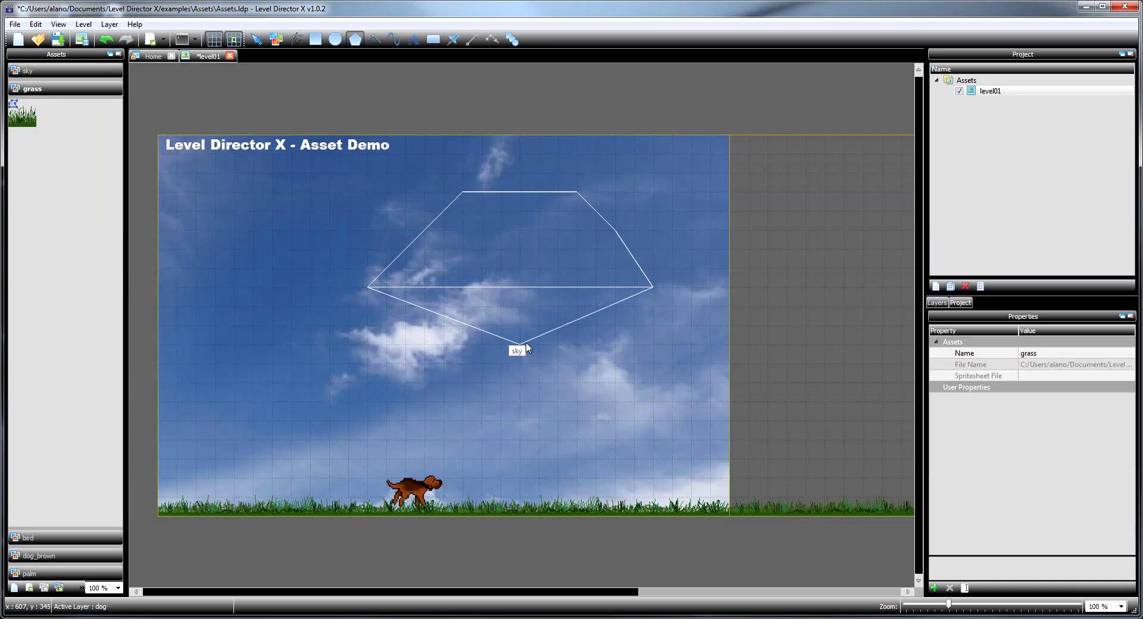
click(578, 364)
click(578, 363)
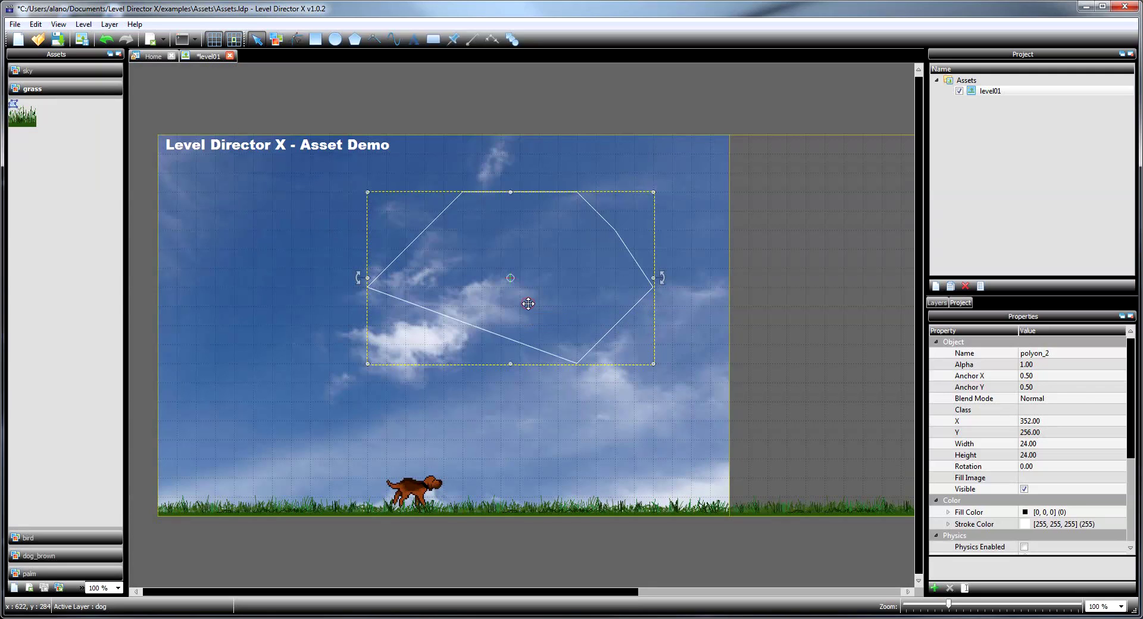
key(Escape)
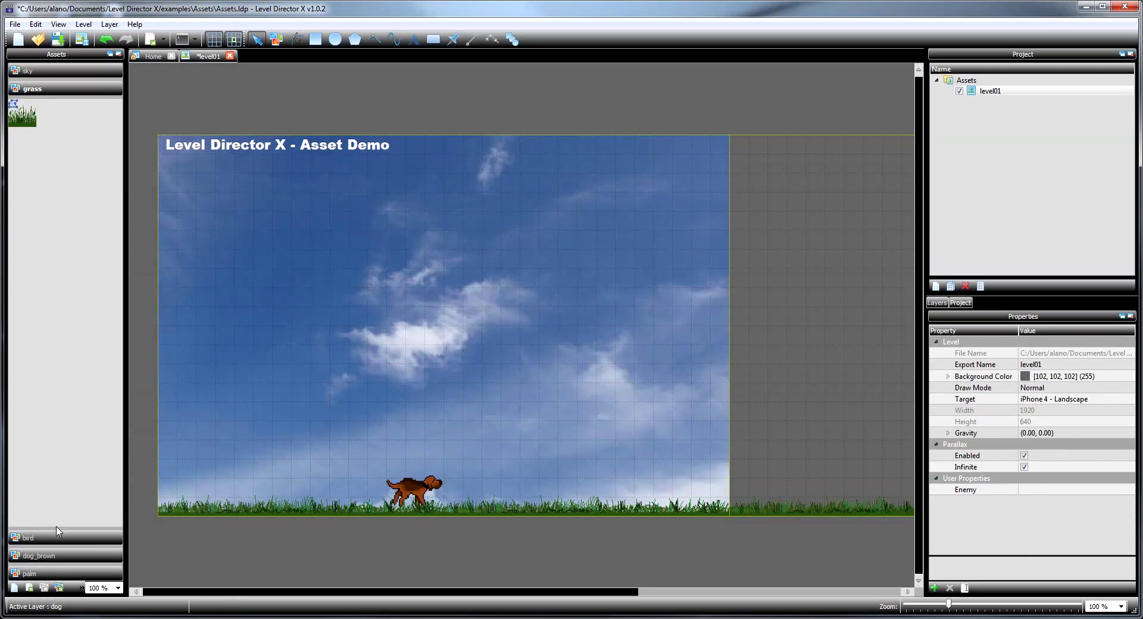
Open the Physics Collision Editor from the bird's first frame and delete fixture polyon_1.
click(25, 538)
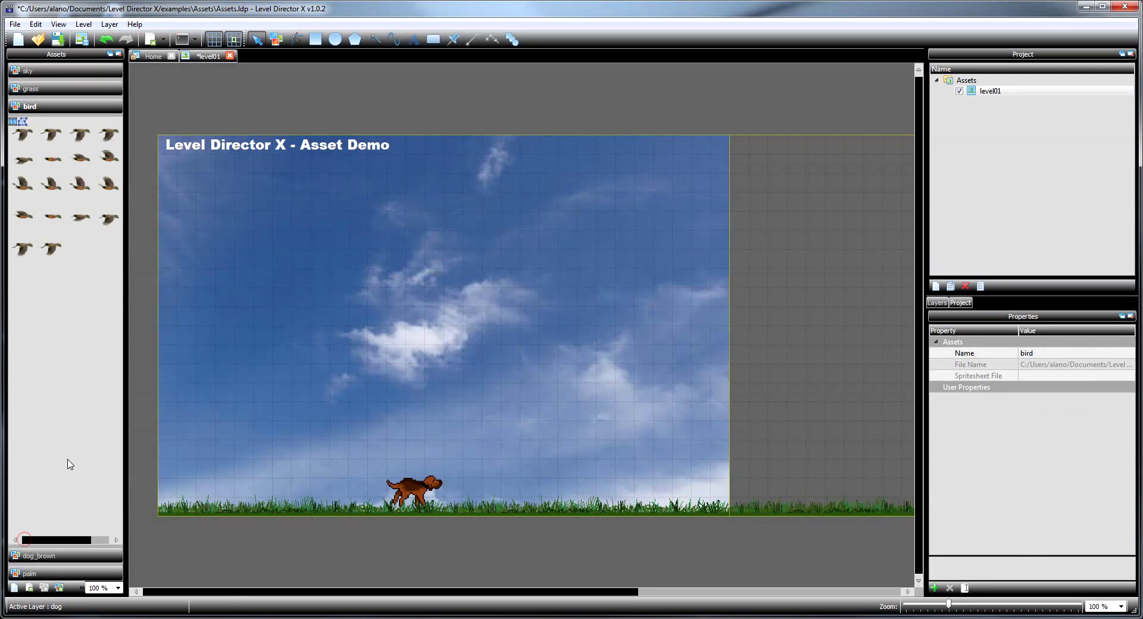
click(22, 136)
right_click(21, 135)
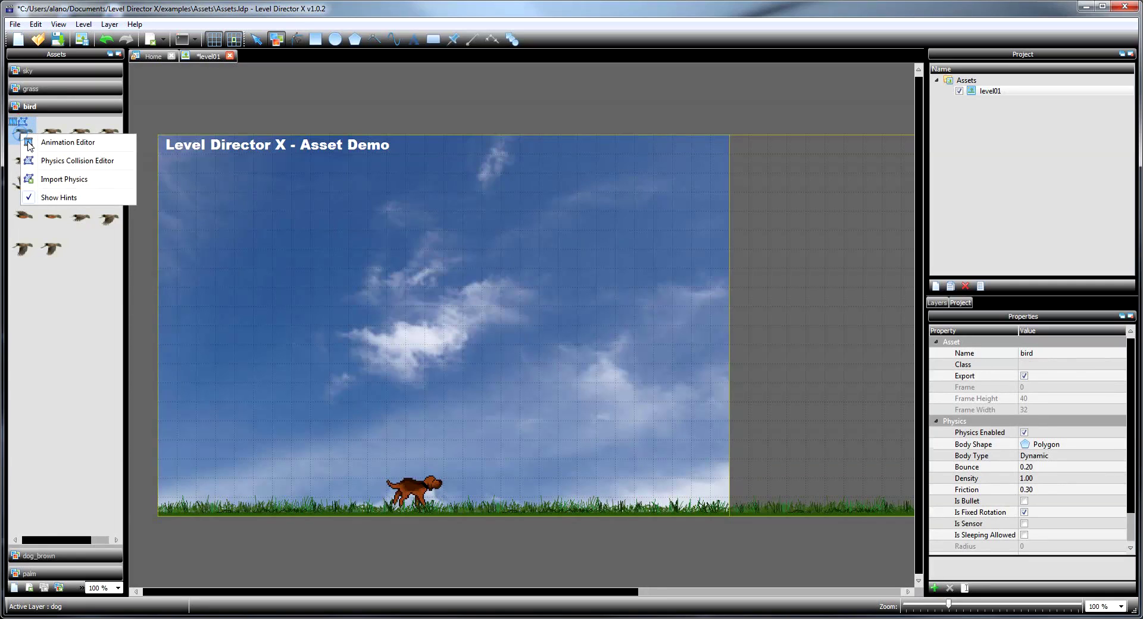
click(70, 161)
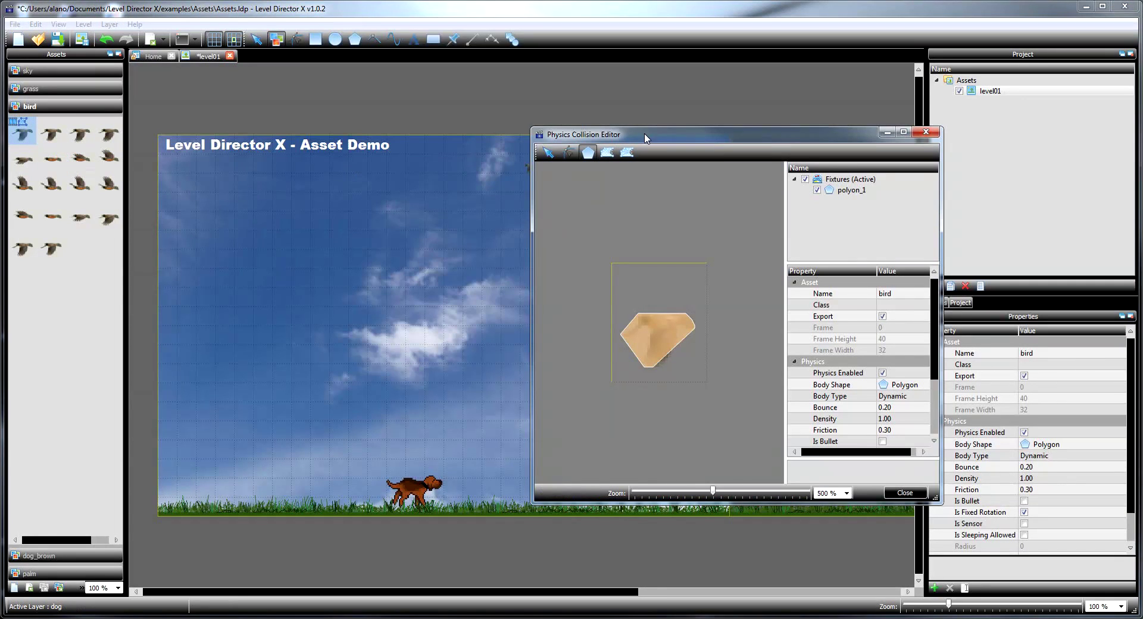
drag(644, 127, 508, 125)
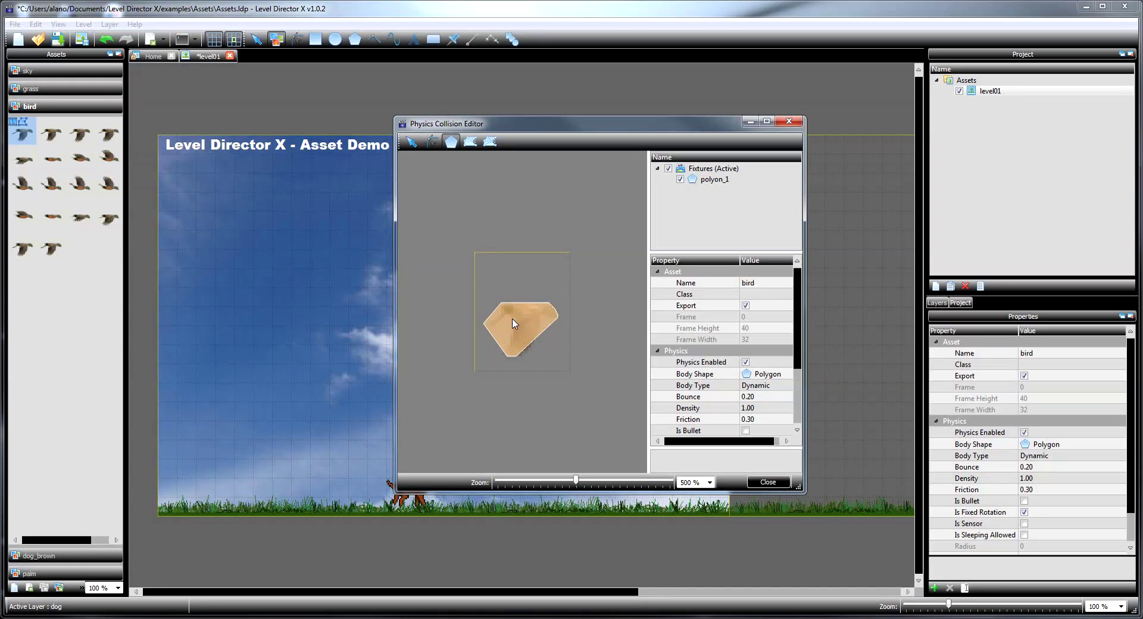
click(714, 181)
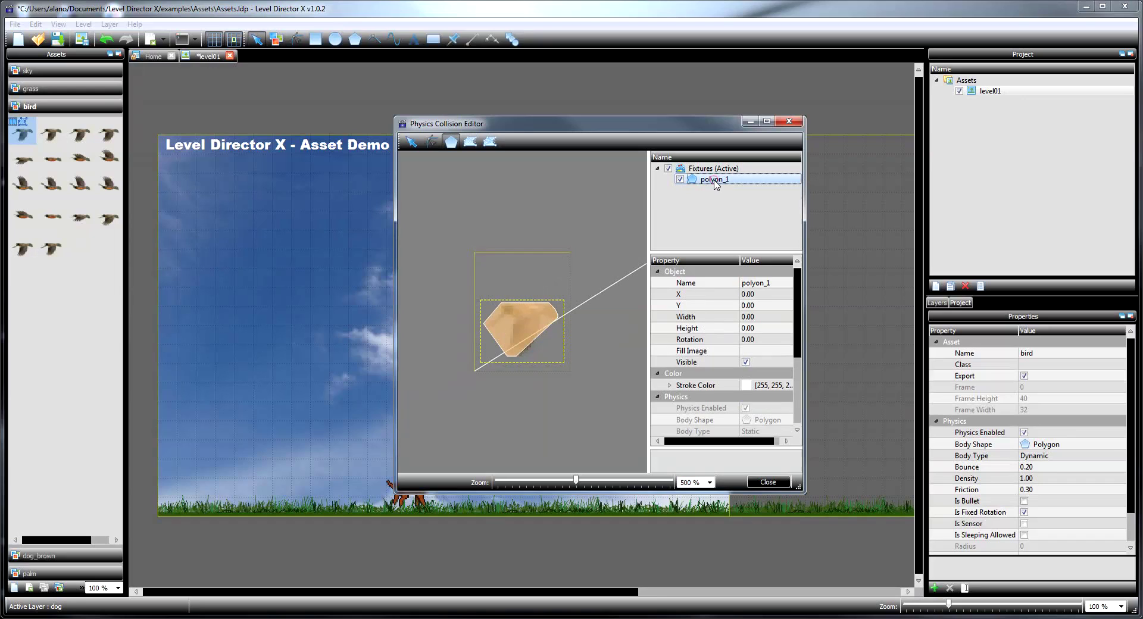
key(Delete)
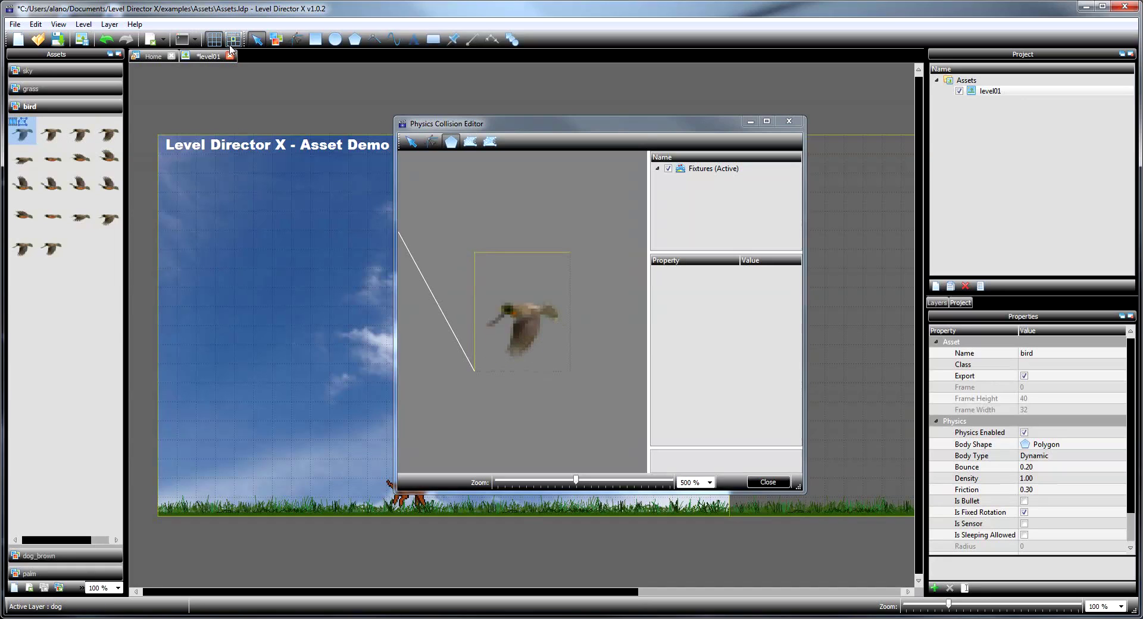
Trace a five-vertex collision polygon around the bird's body, back and tail.
key(Escape)
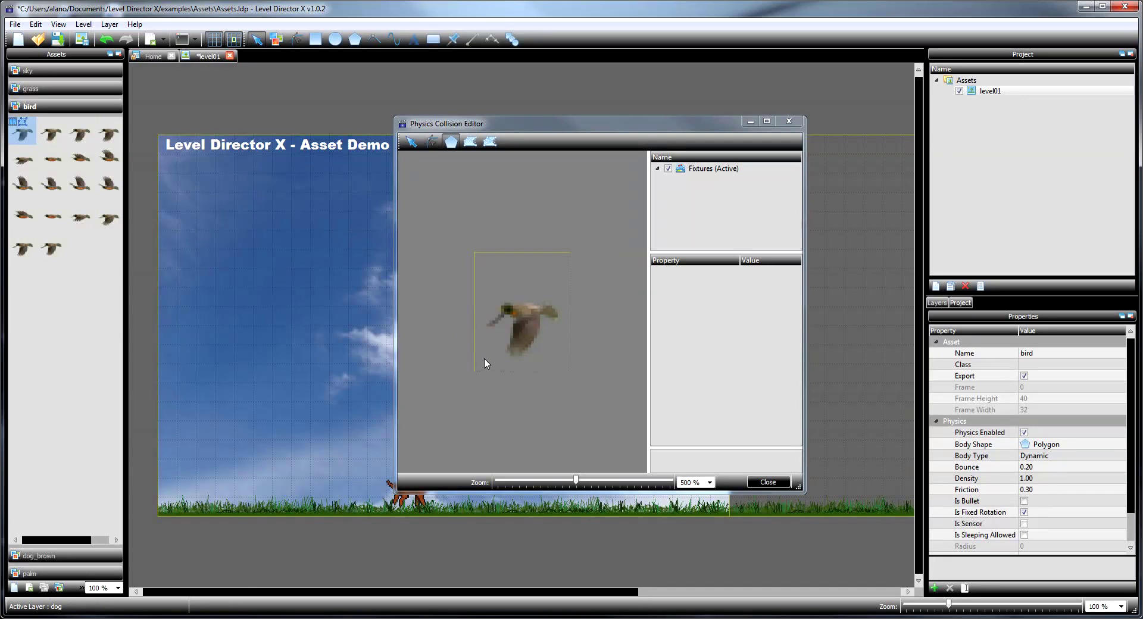
click(475, 370)
click(483, 327)
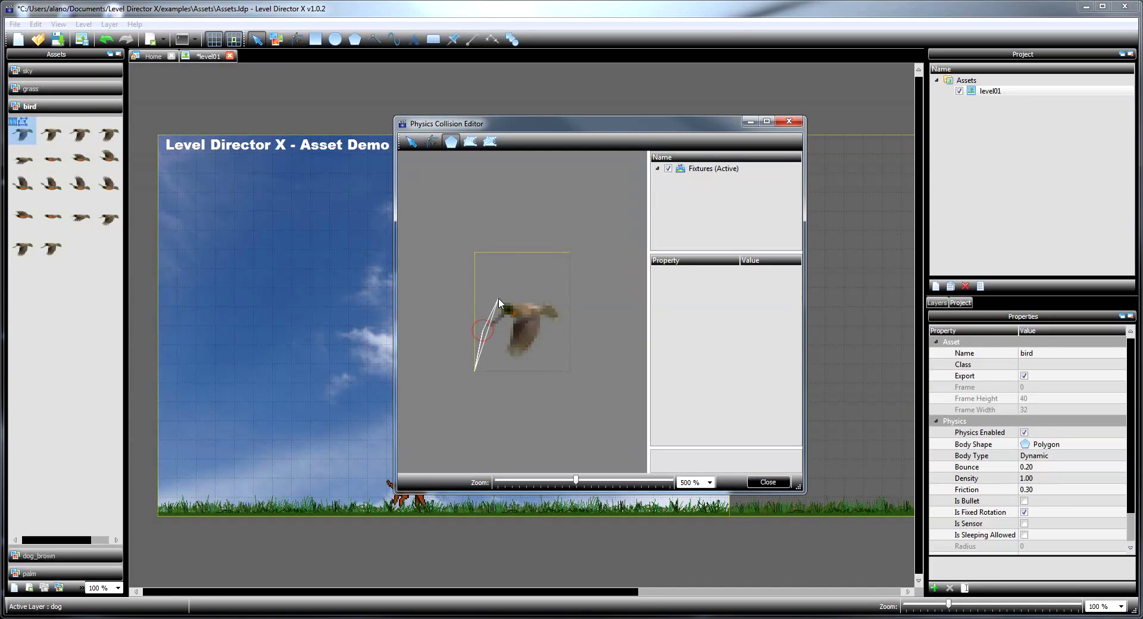
click(548, 300)
click(564, 317)
click(524, 361)
click(525, 360)
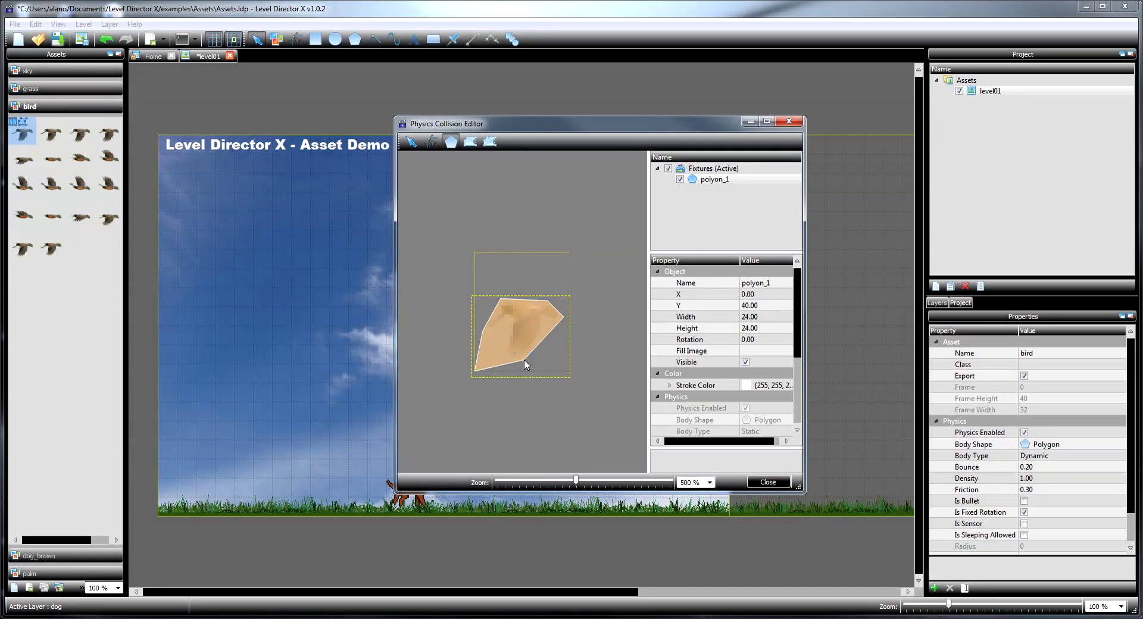
Drag the polygon's bottom-left vertex up and right to tighten it, then close the editor.
click(428, 143)
click(474, 370)
drag(474, 371, 491, 353)
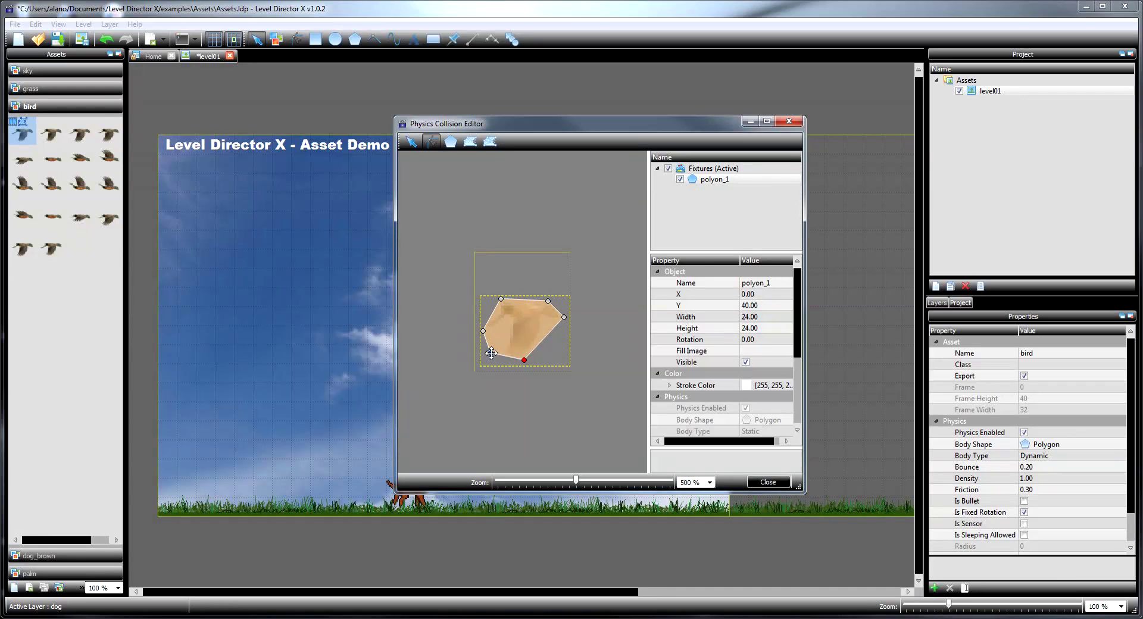
click(768, 482)
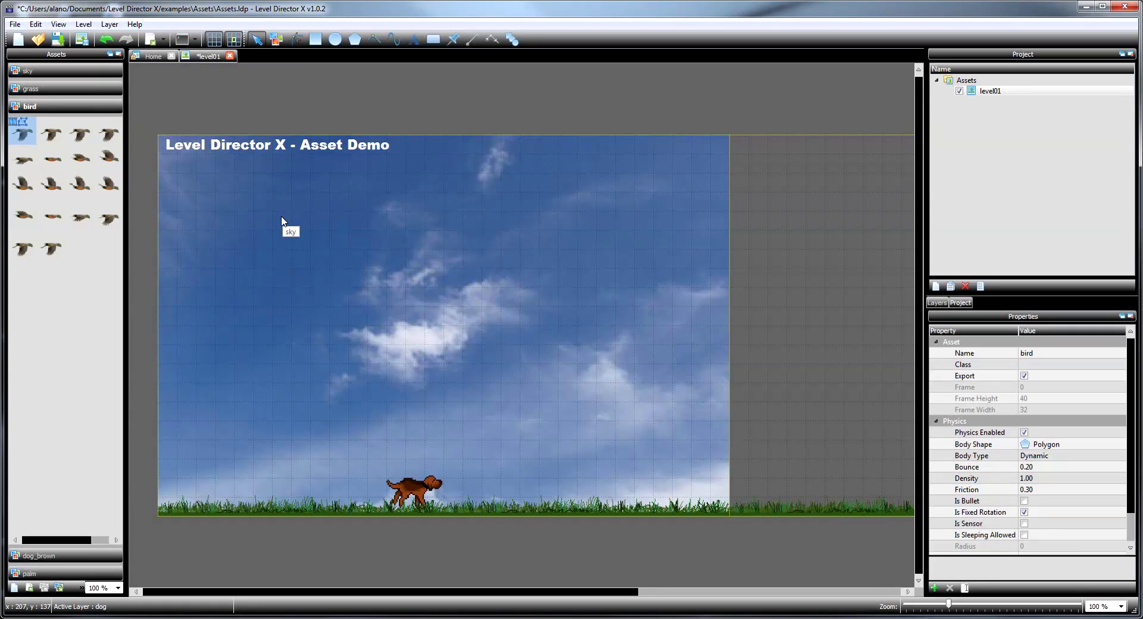
Review the bird's fly animation sequence in the Animation Editor.
click(22, 137)
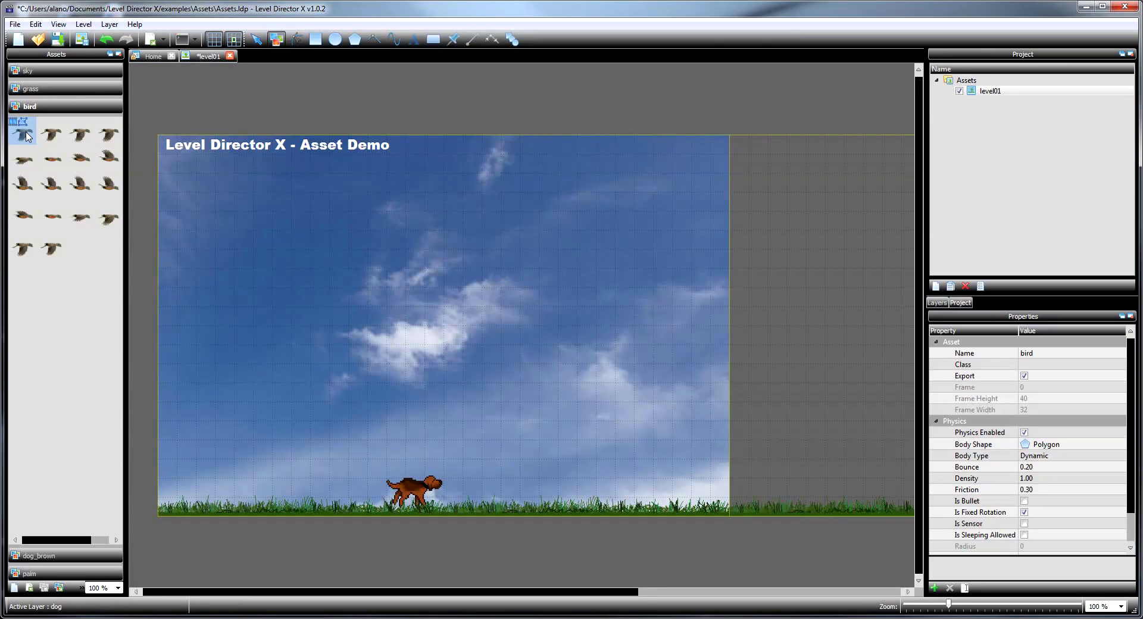
right_click(24, 137)
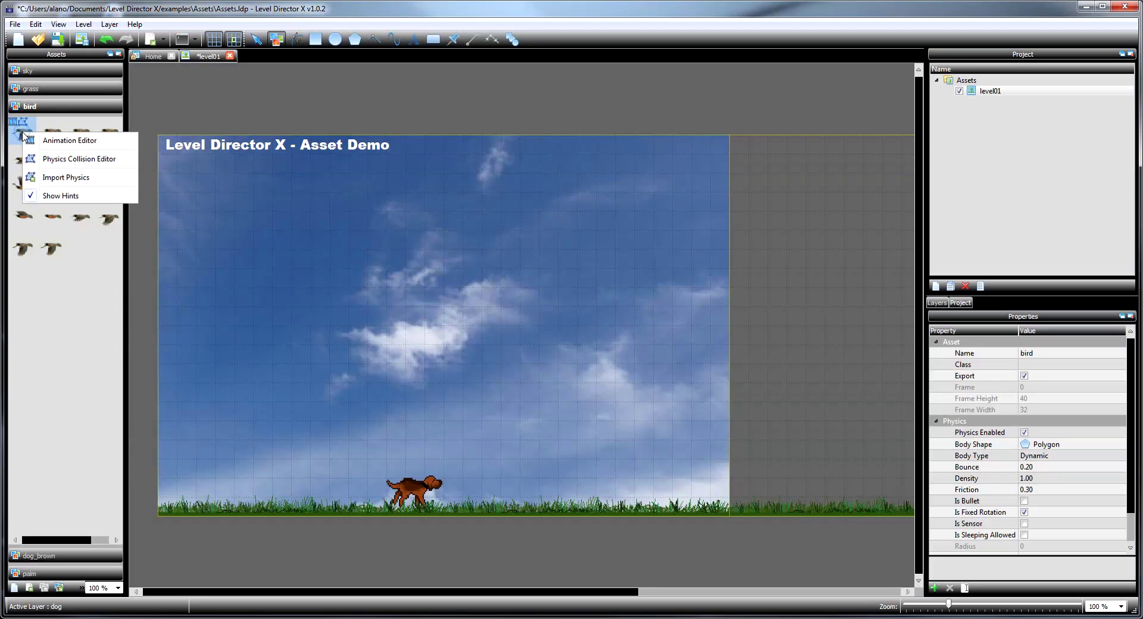
click(55, 138)
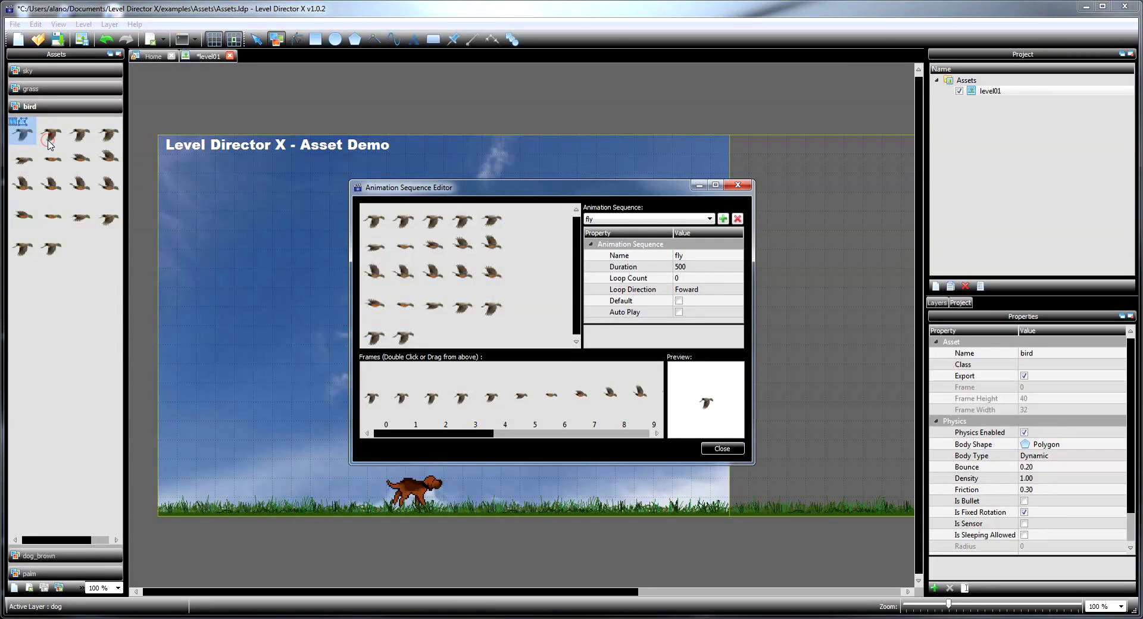
click(709, 218)
click(721, 448)
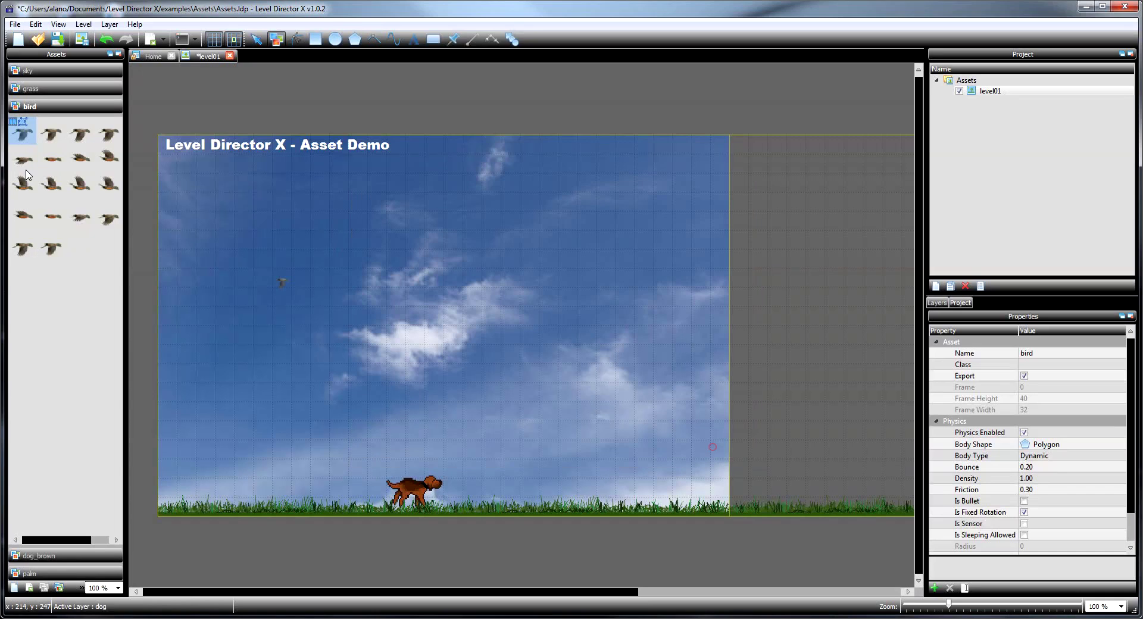
Reopen the bird's Physics Collision Editor to inspect the shape, then close it.
right_click(17, 126)
click(21, 127)
right_click(22, 128)
click(46, 157)
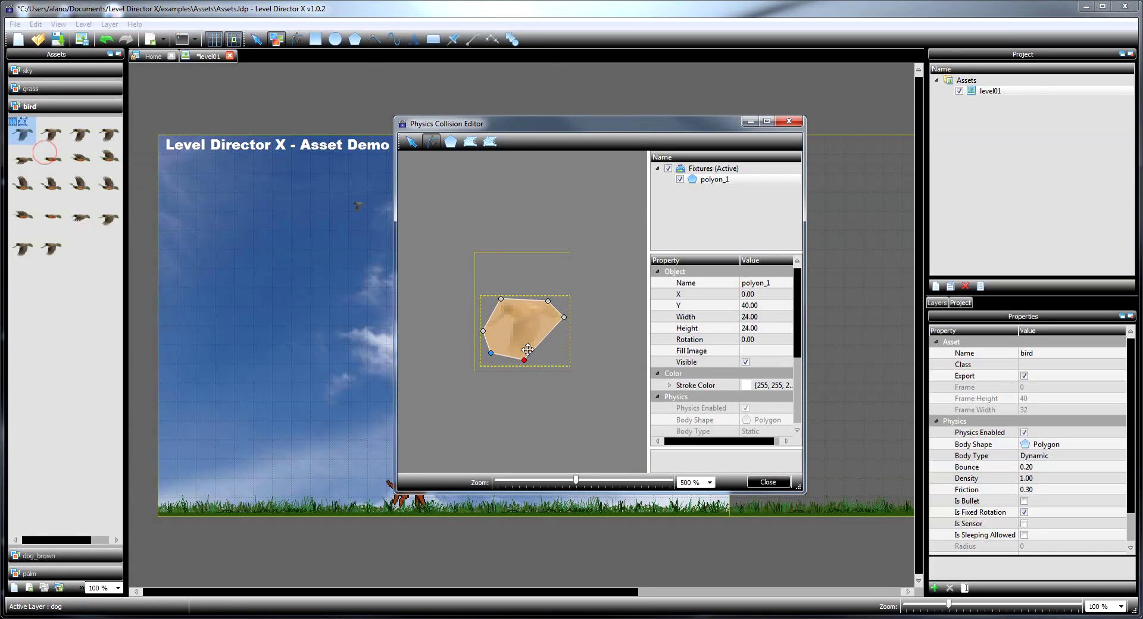
click(767, 483)
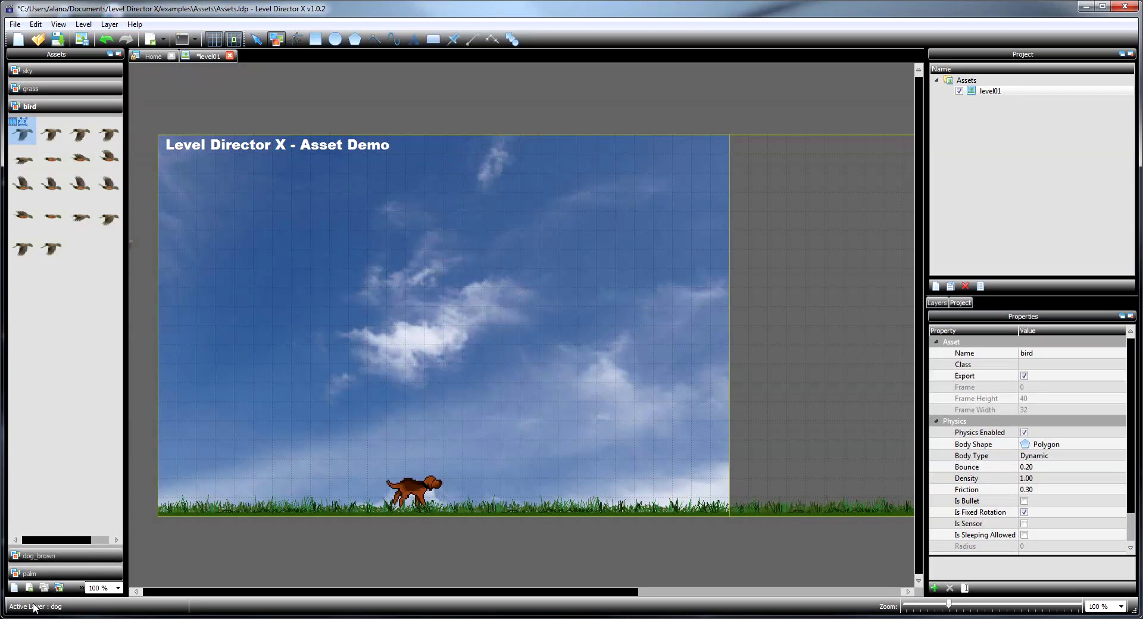
Save the bird asset as bird.asx in the examples > Assets folder.
click(59, 588)
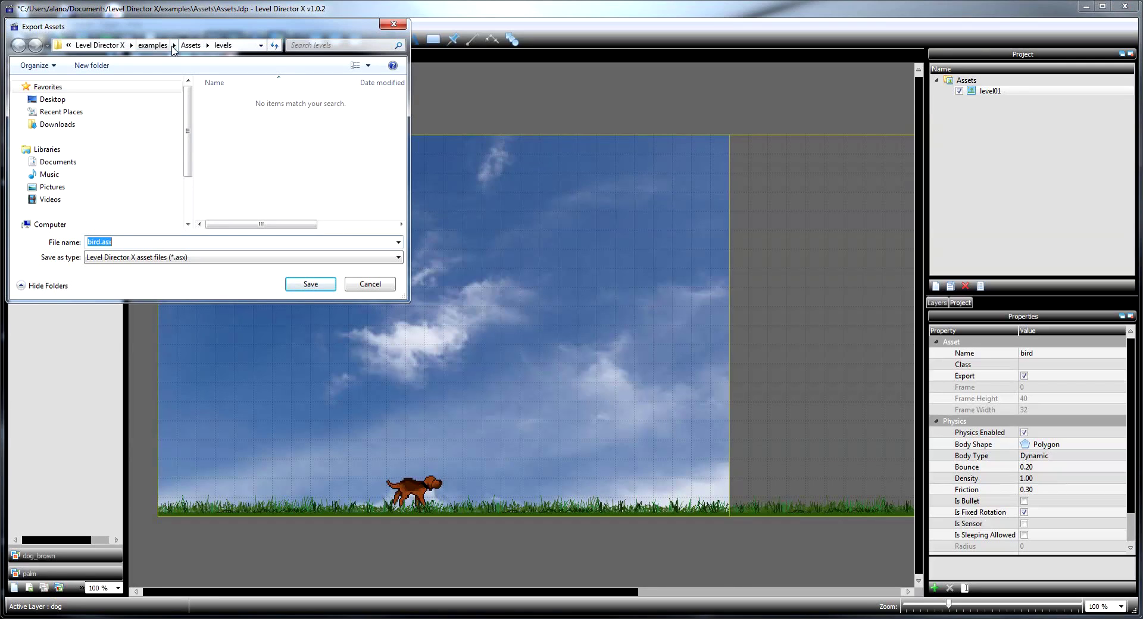
click(191, 45)
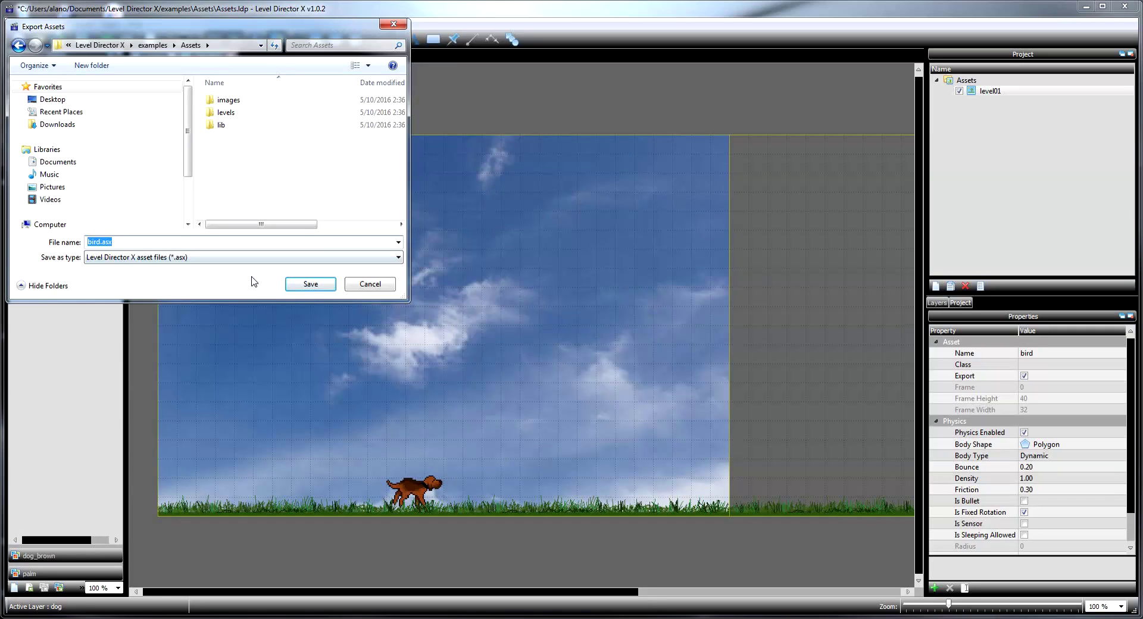
click(305, 284)
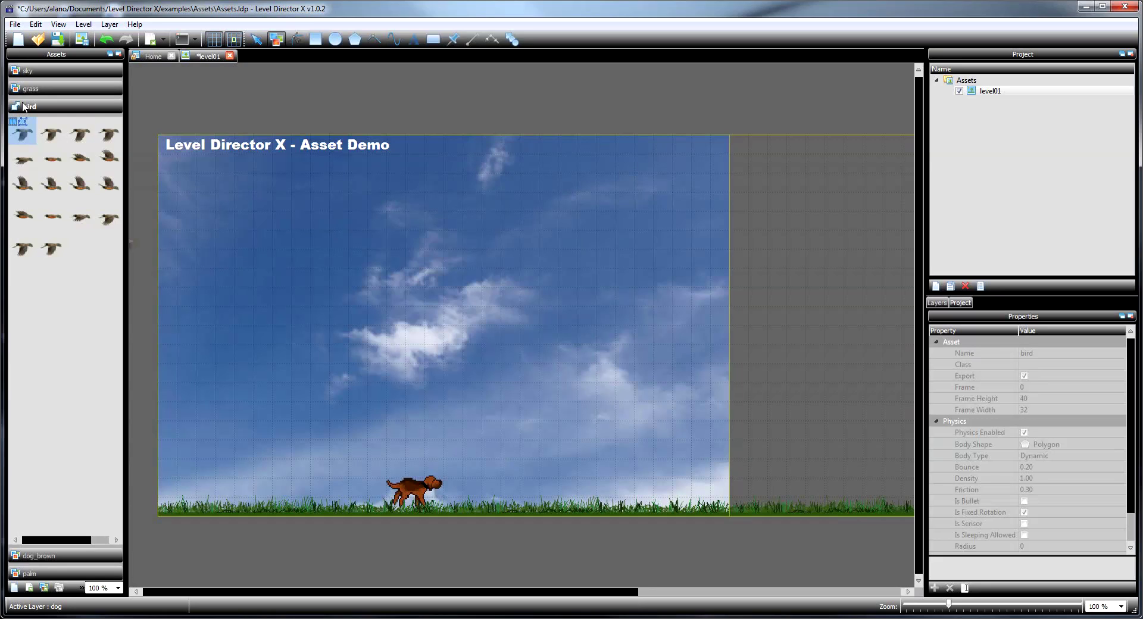
Select the bird asset, check a bird frame's menu, then save the Assets.lldp project.
click(23, 108)
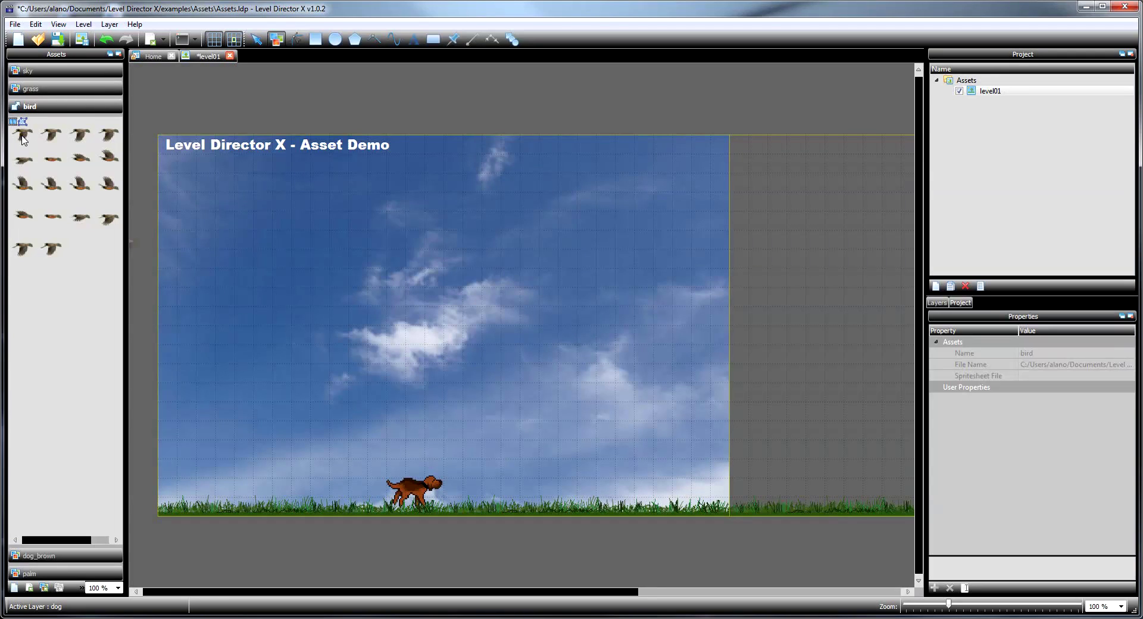
right_click(20, 132)
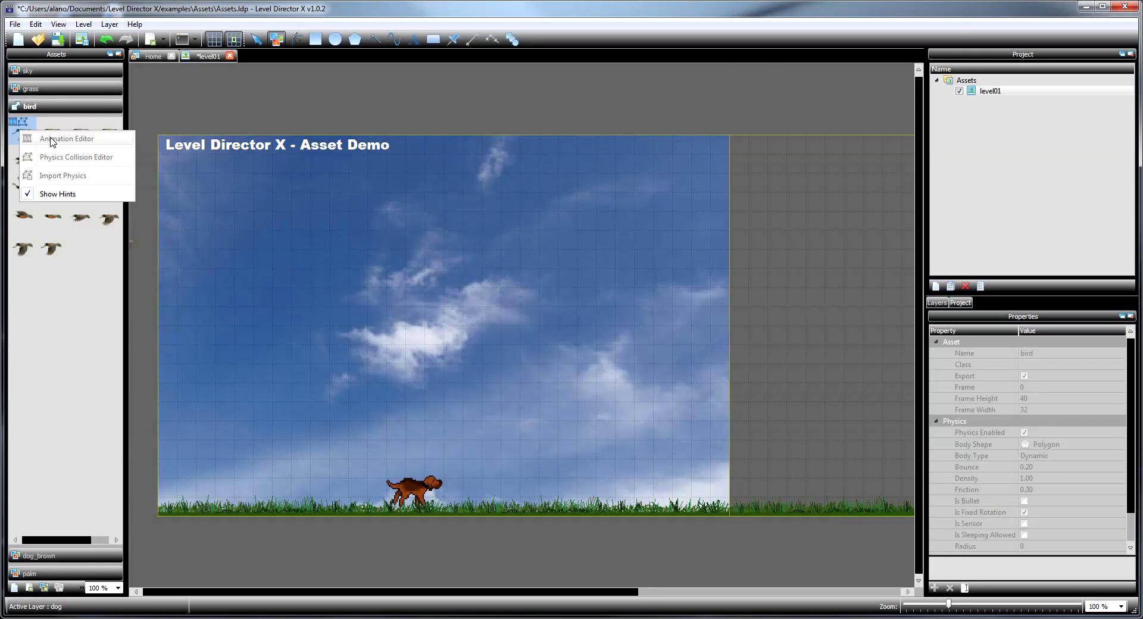
click(247, 23)
click(64, 40)
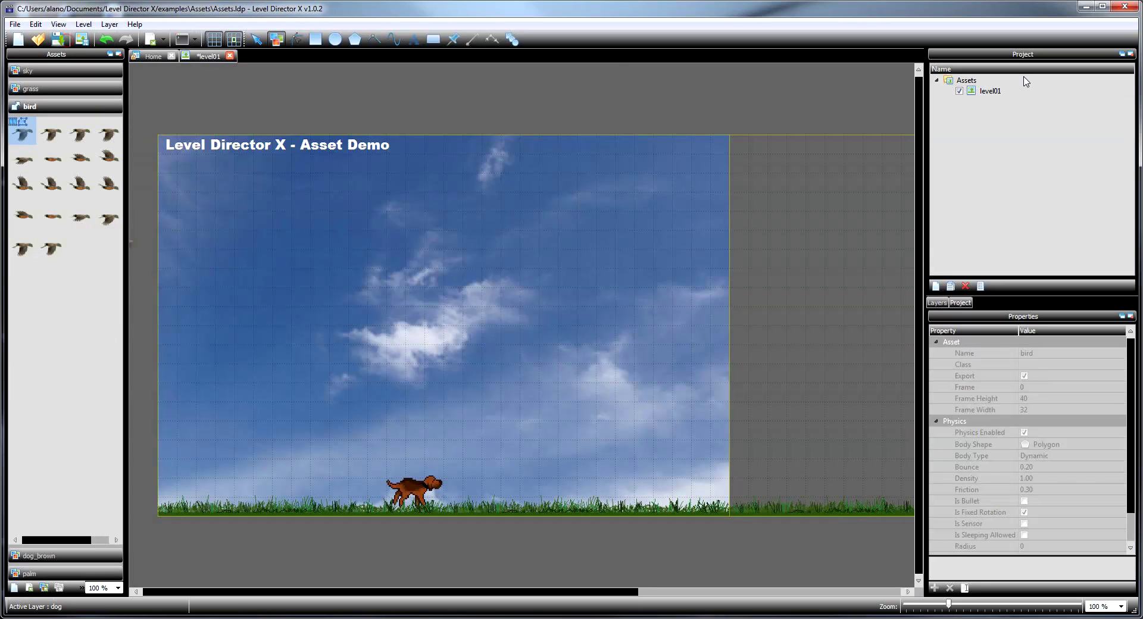
Add a new level with target iPhone 4 - Landscape.
click(936, 286)
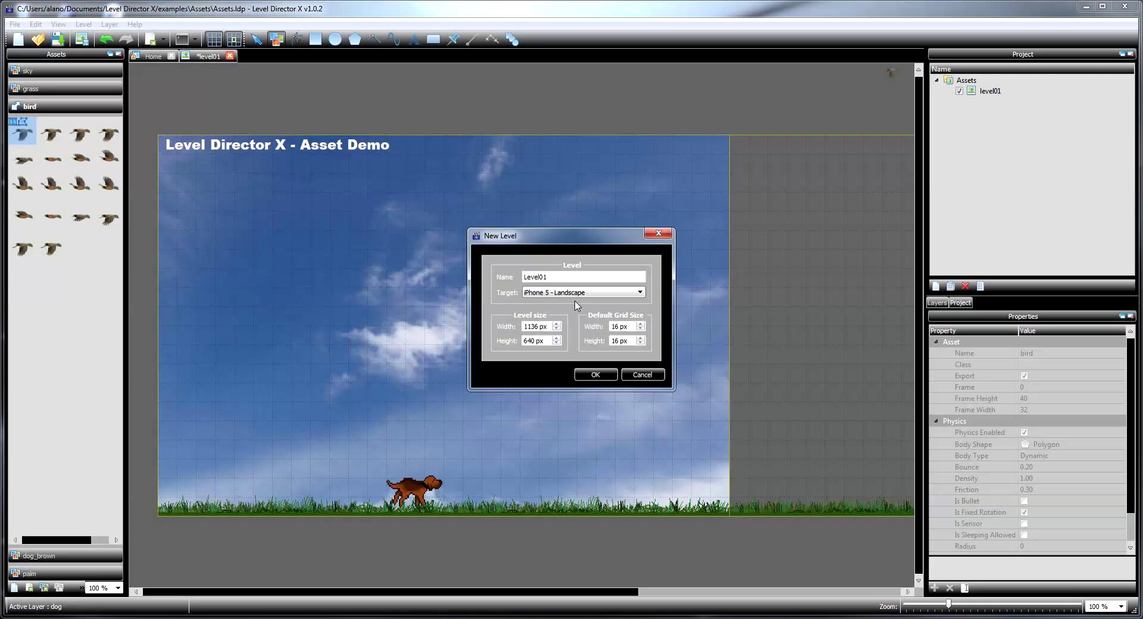
click(629, 293)
click(597, 319)
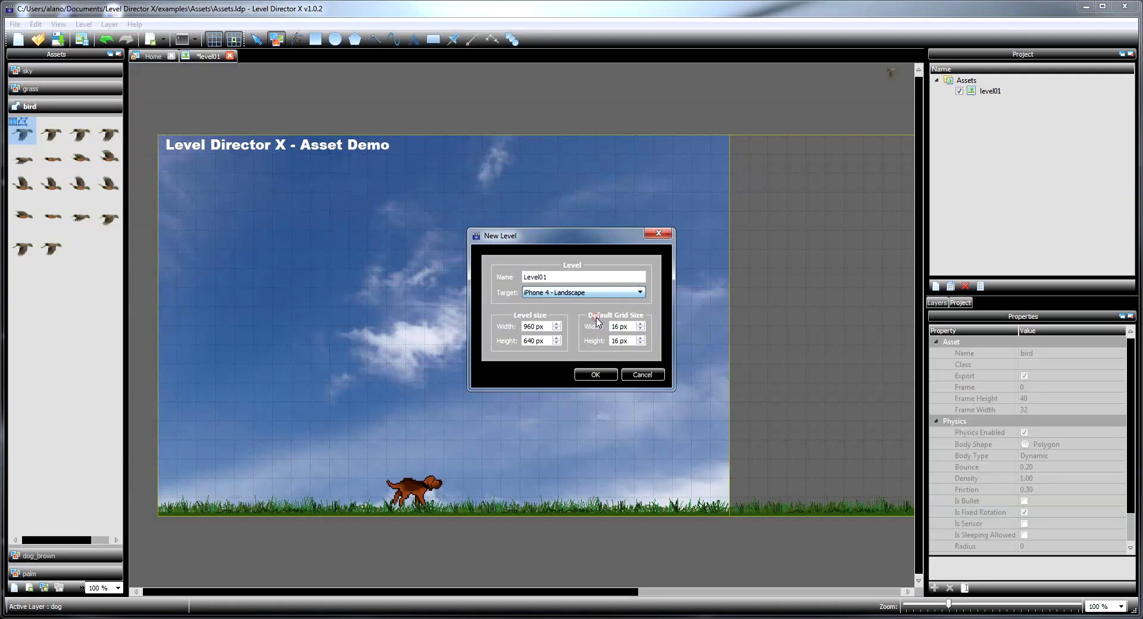
click(602, 371)
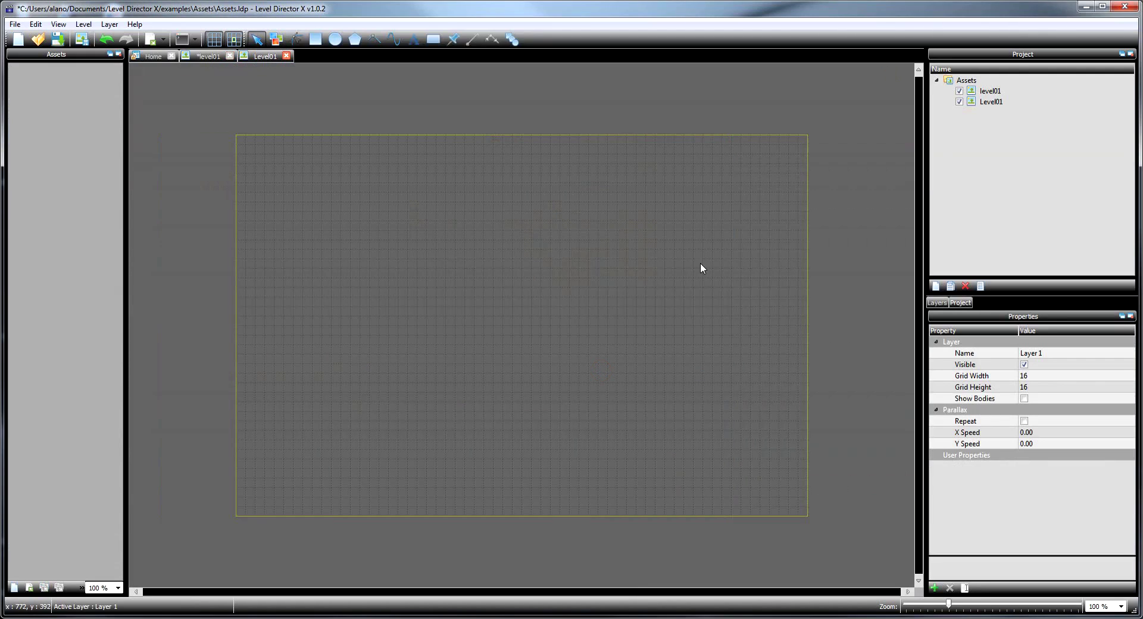
Change the new Level01's export name to Level02.
click(989, 104)
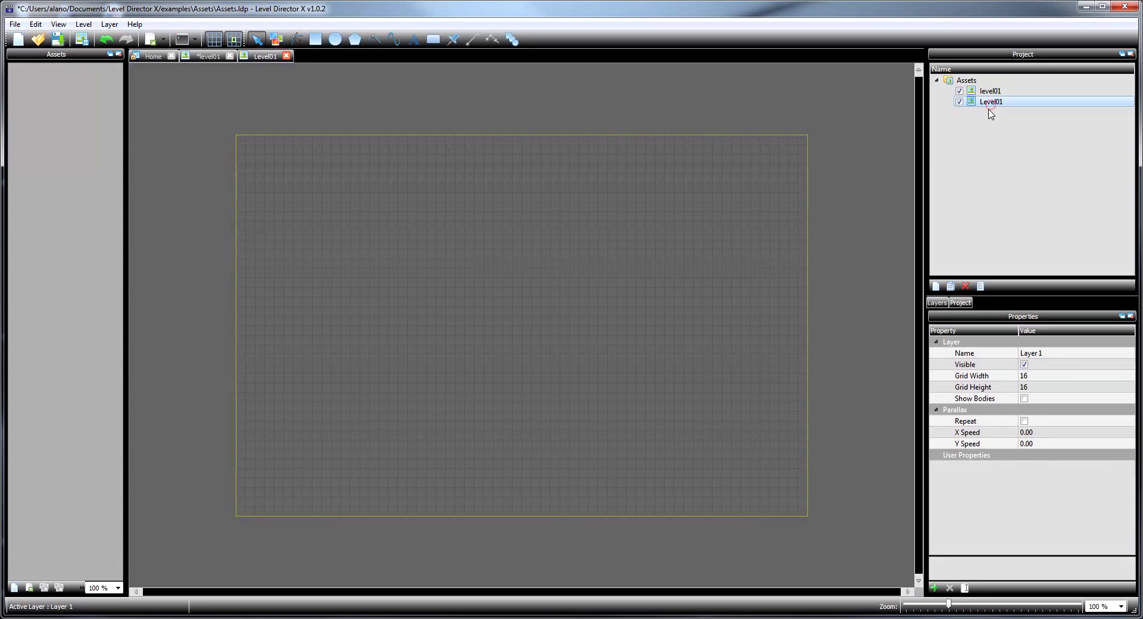
click(993, 103)
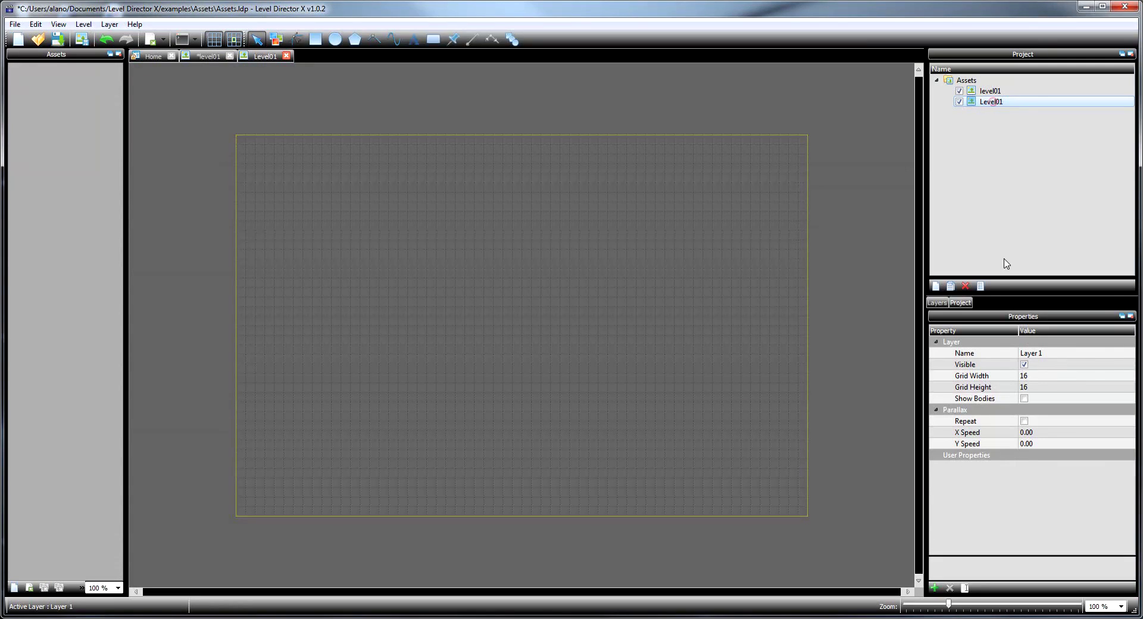
click(981, 286)
click(1055, 364)
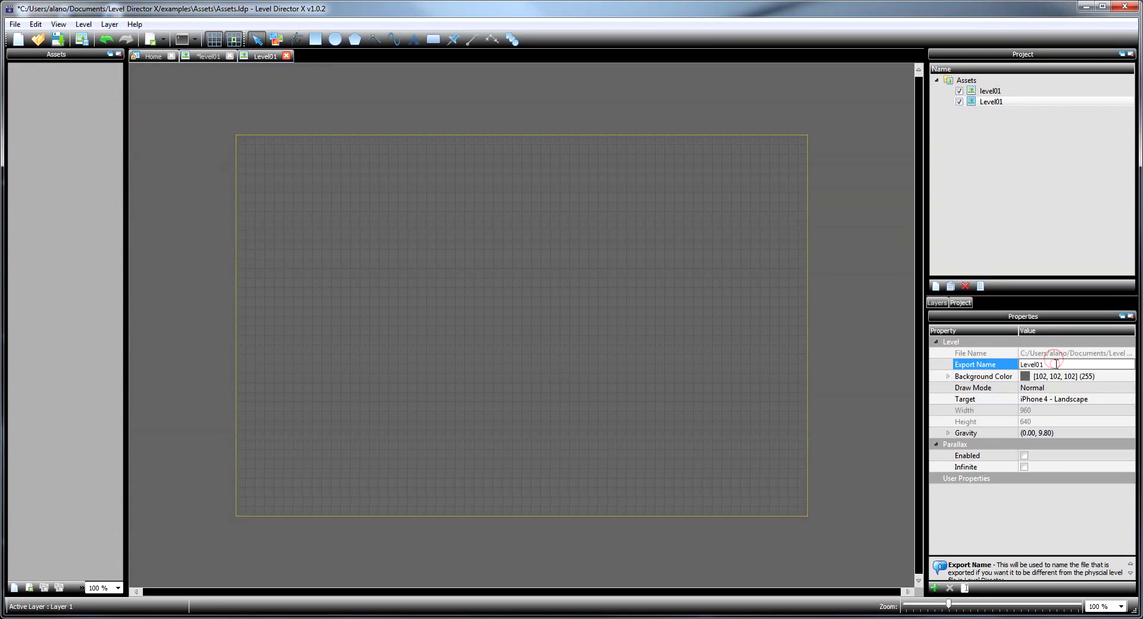
key(BackSpace)
text(2)
key(Return)
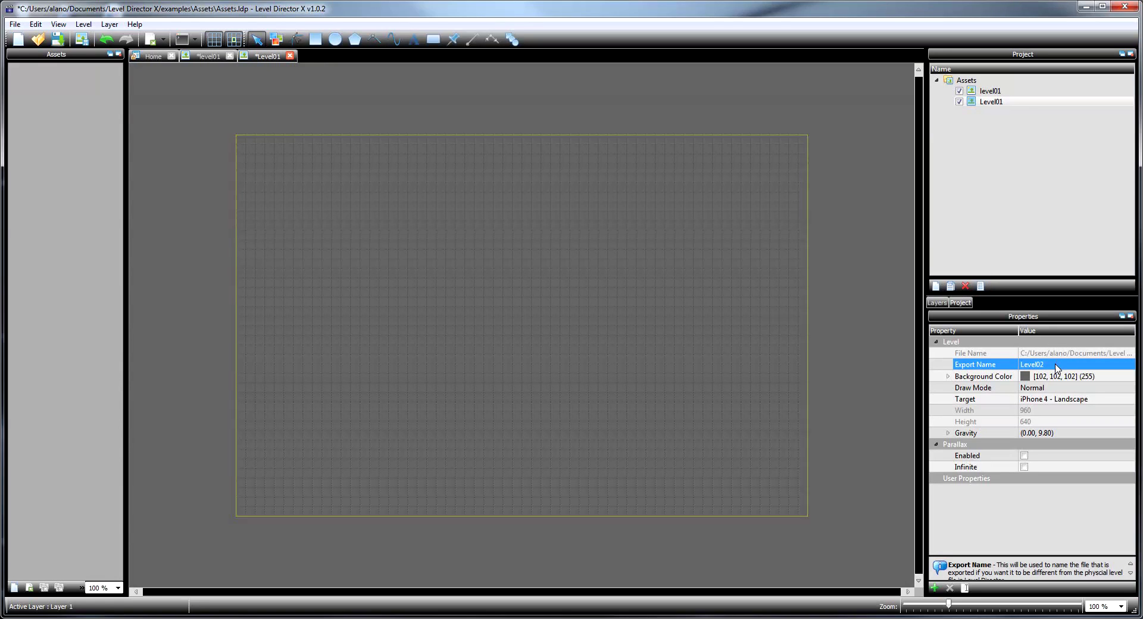
Import bird.asx from Documents > Level Director X > examples > Assets as an external asset.
click(30, 588)
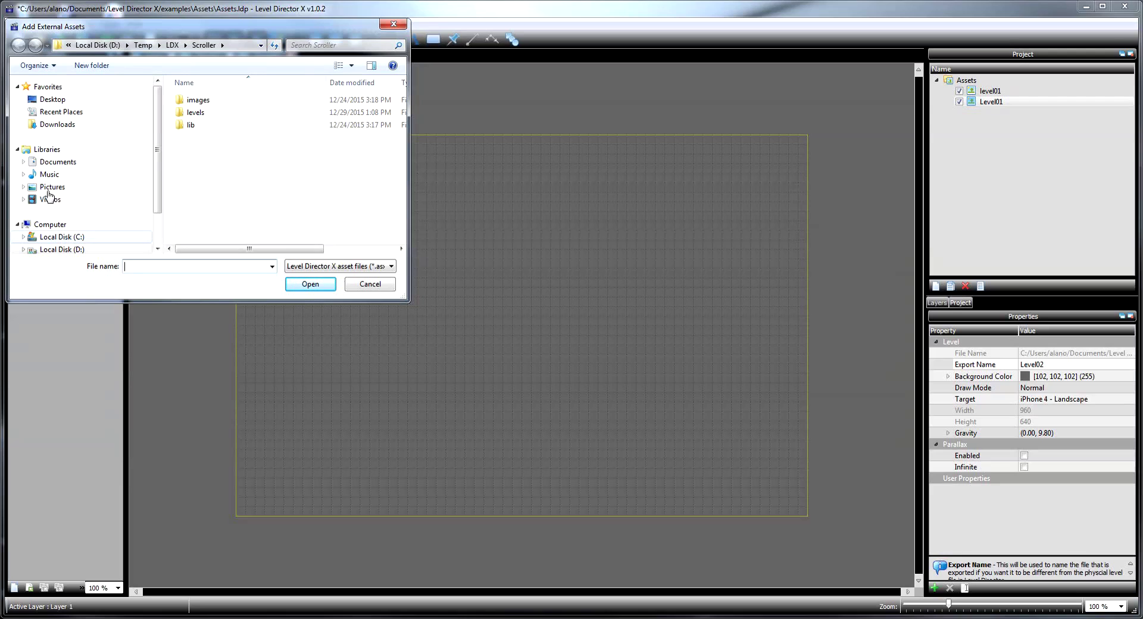
click(49, 161)
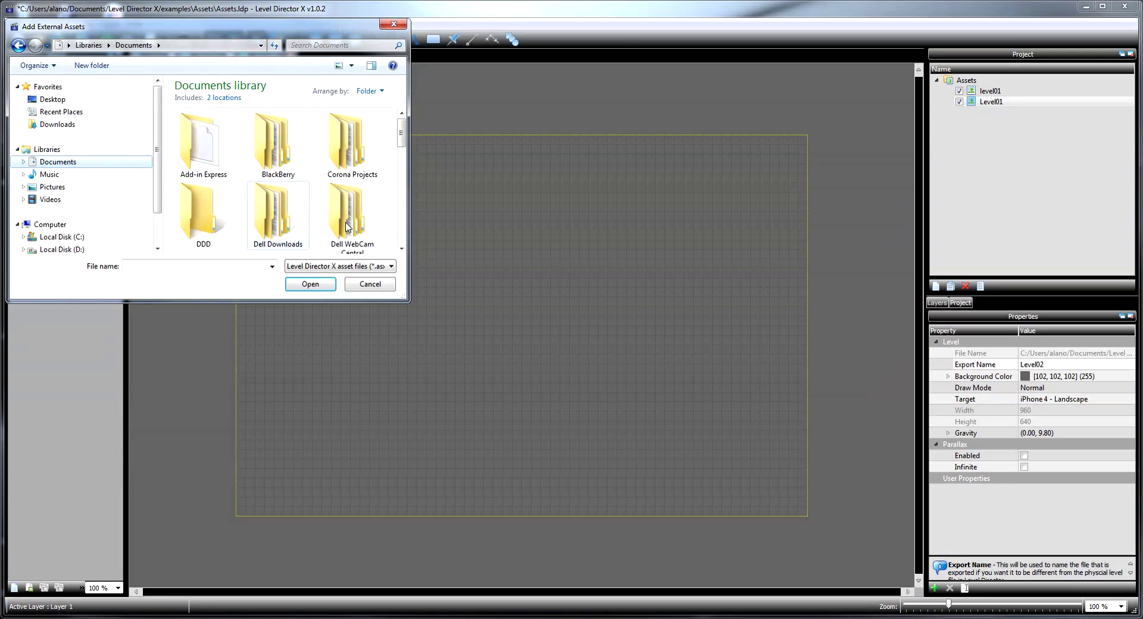
scroll(407, 147, down, 1)
drag(407, 147, 414, 174)
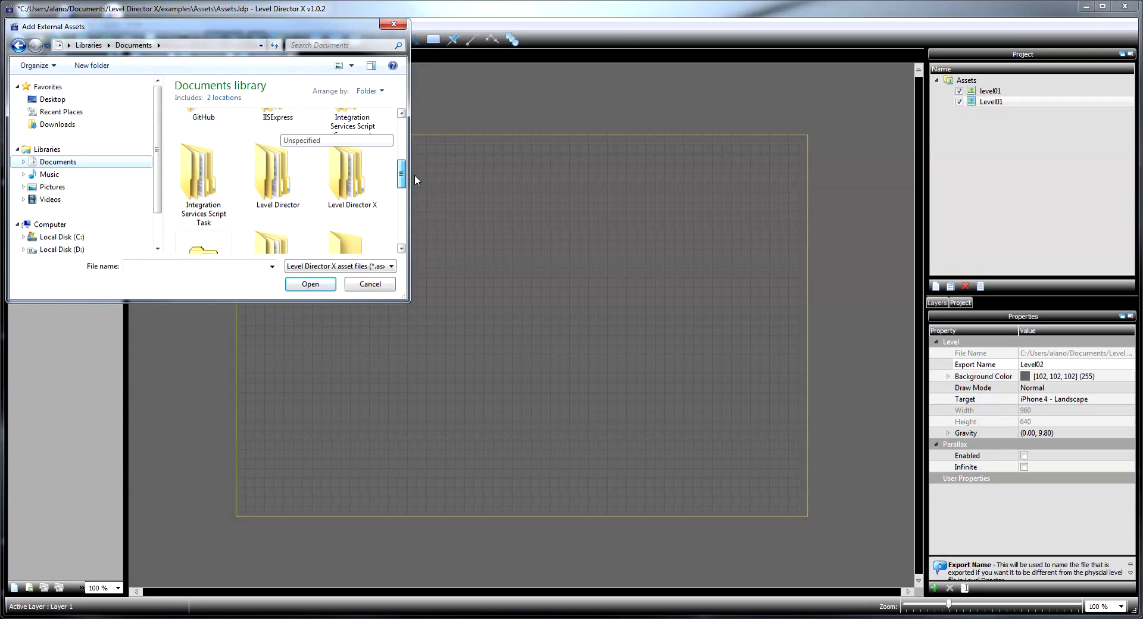
double_click(352, 188)
double_click(202, 146)
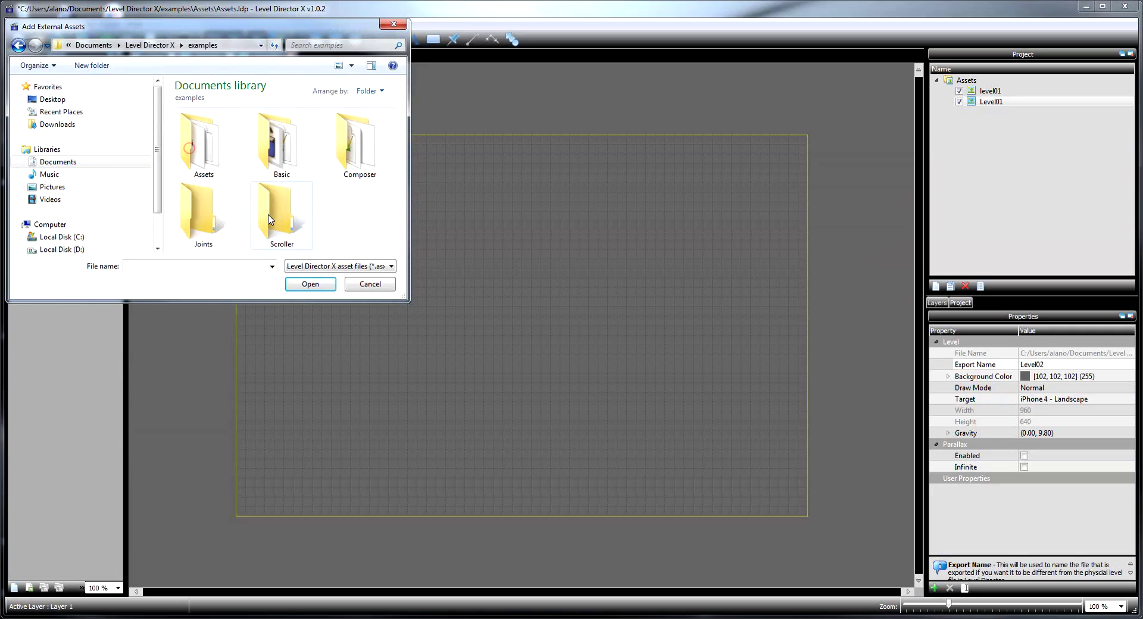
double_click(202, 146)
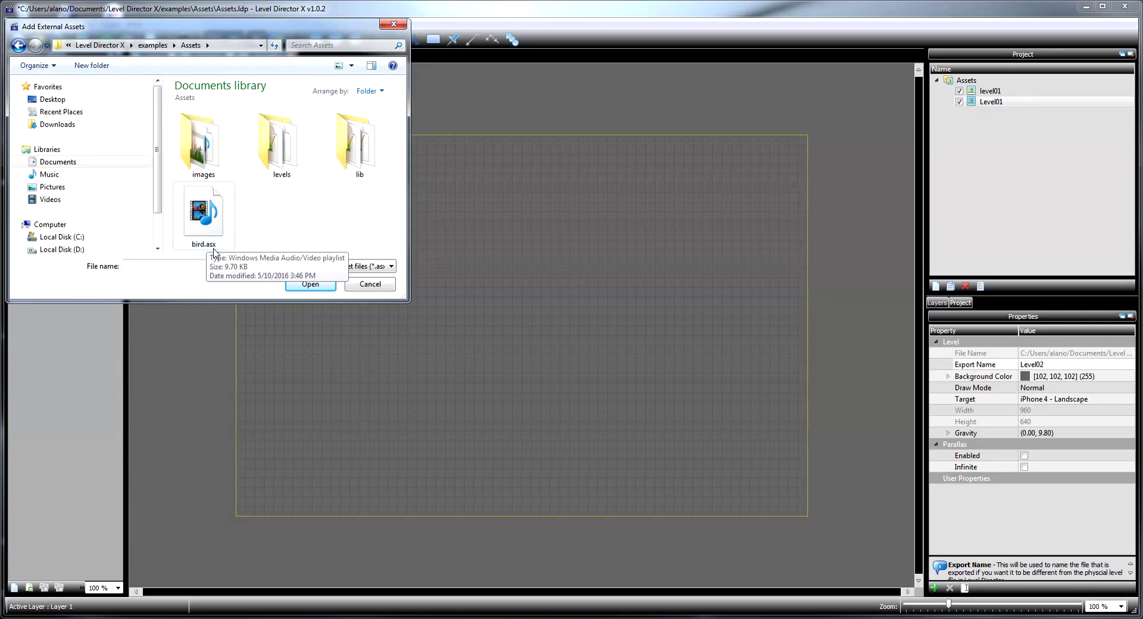
click(208, 226)
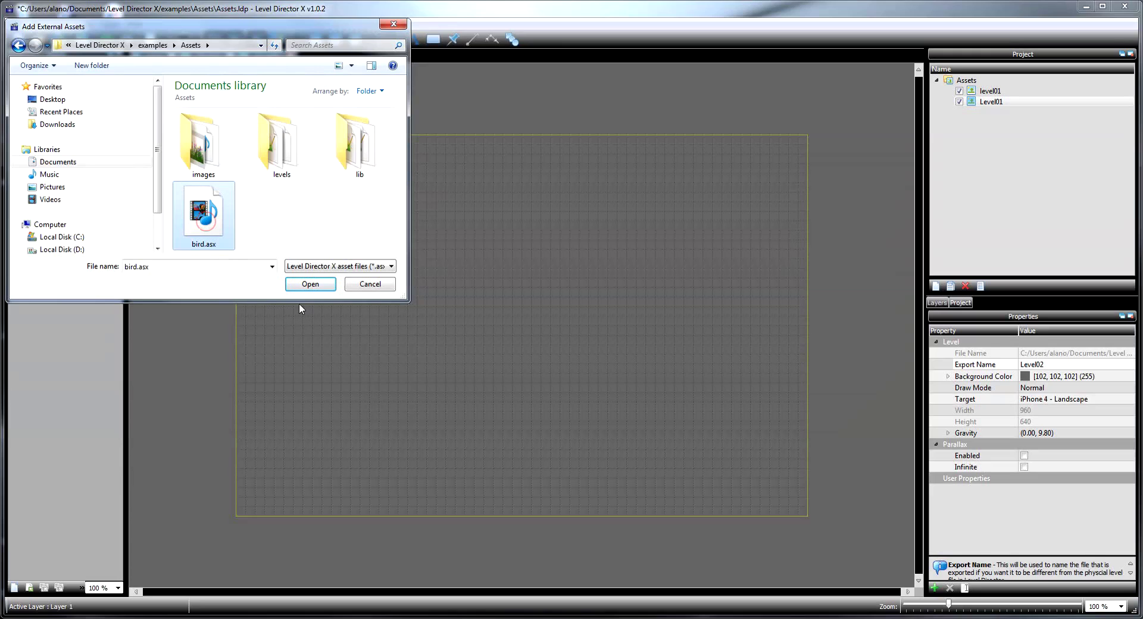
click(309, 284)
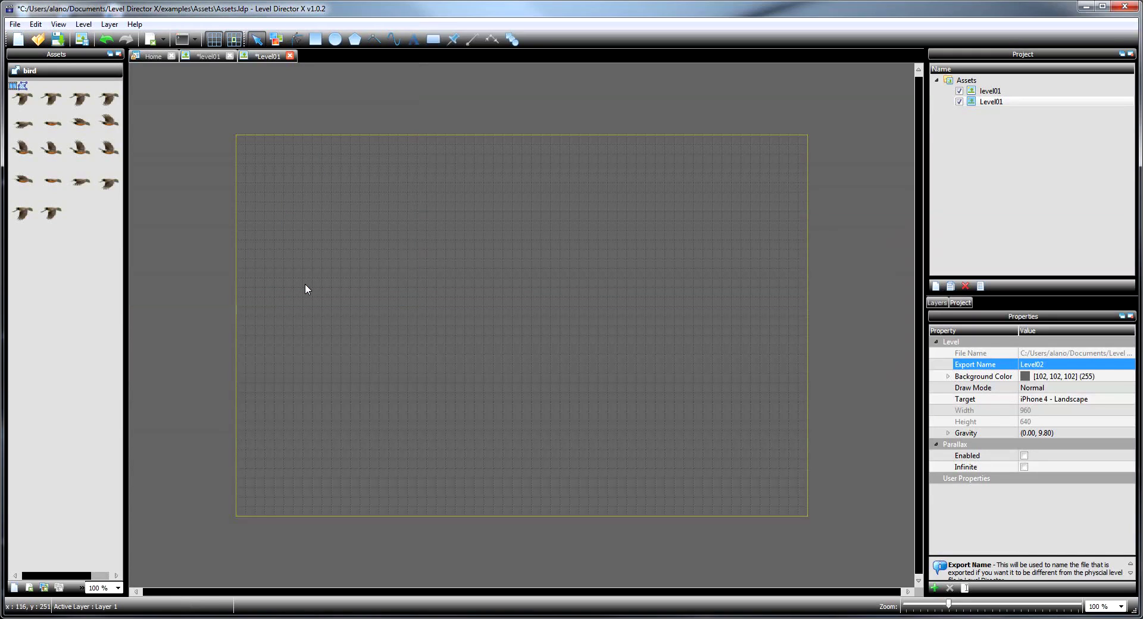
Drag the first bird frame onto the level canvas as bird_1.
click(18, 100)
right_click(18, 98)
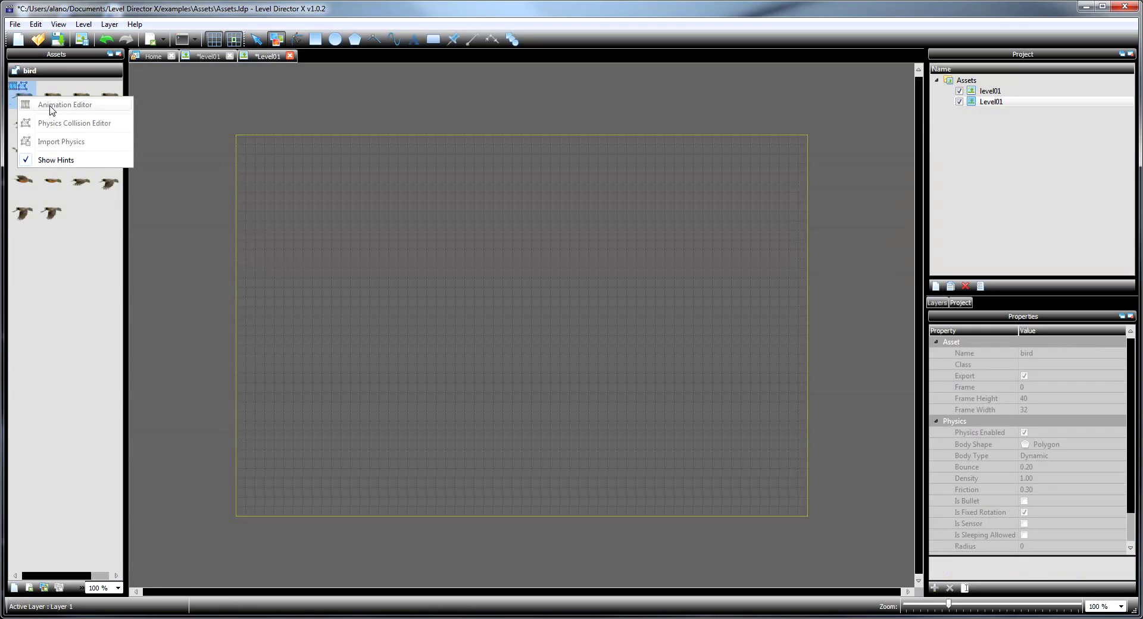
click(15, 95)
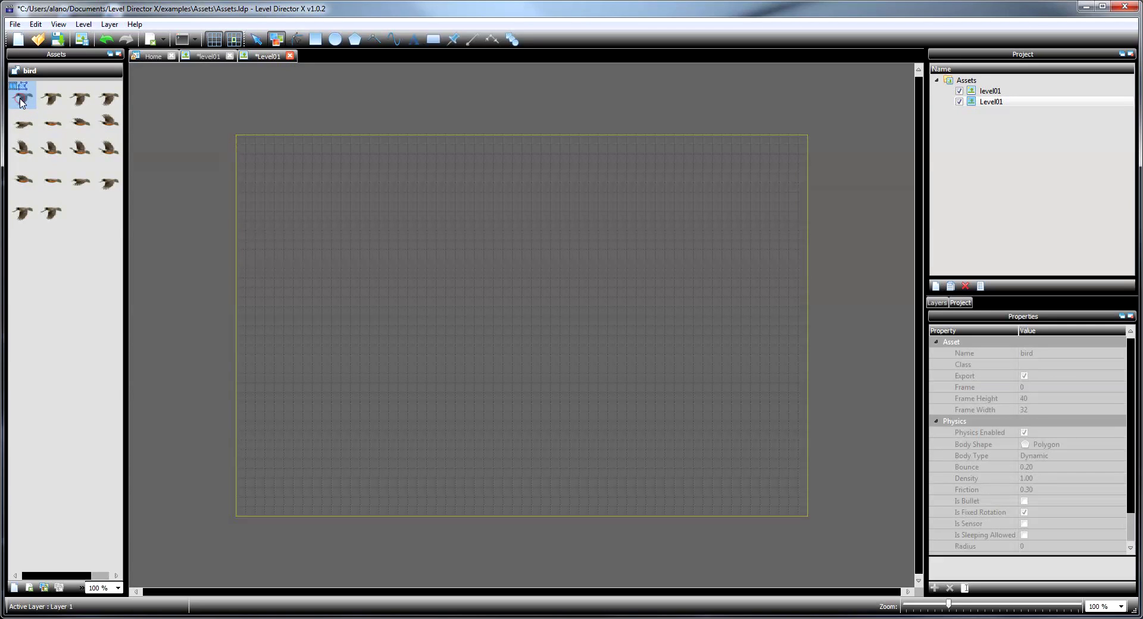
click(23, 101)
drag(24, 101, 373, 264)
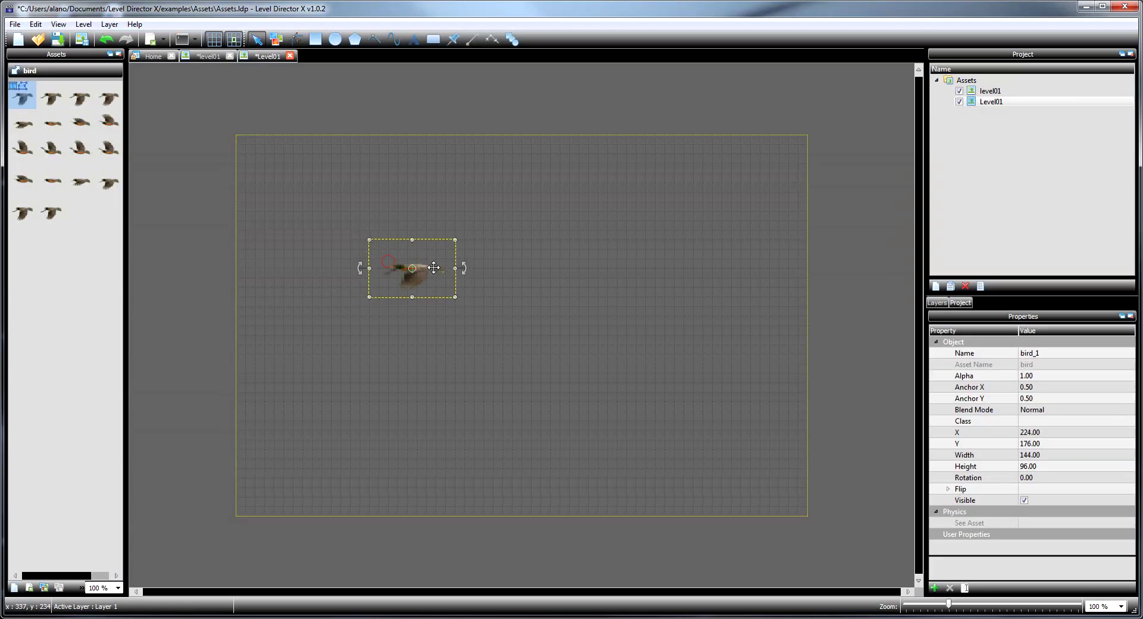
Turn on Show Bodies for Layer 1 to display the bird's collision outline.
click(936, 302)
click(988, 93)
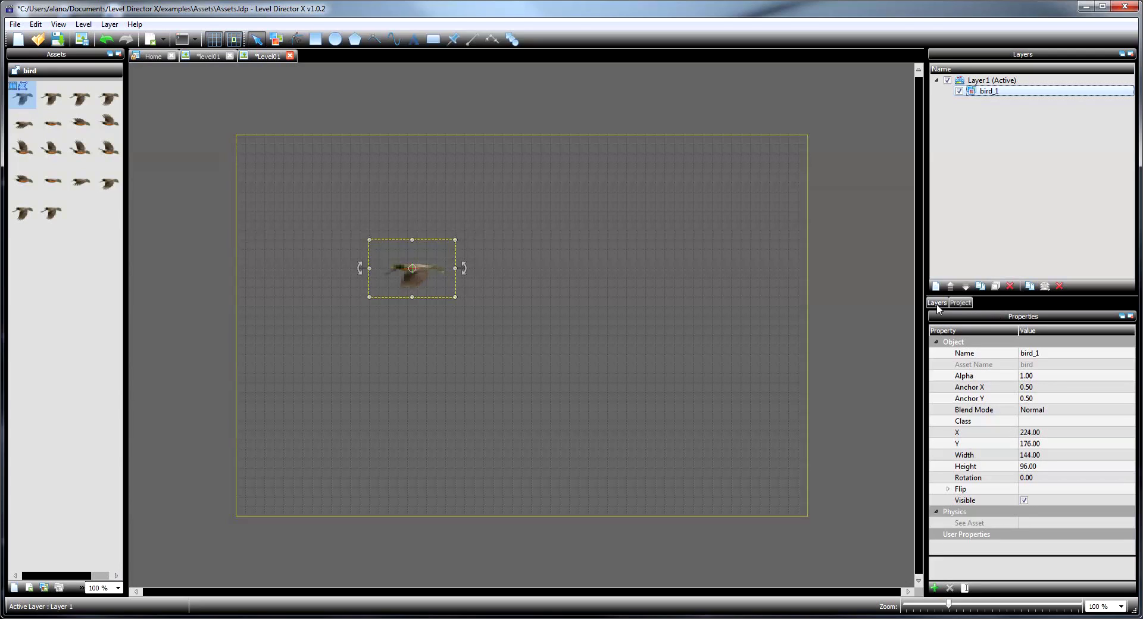
click(981, 90)
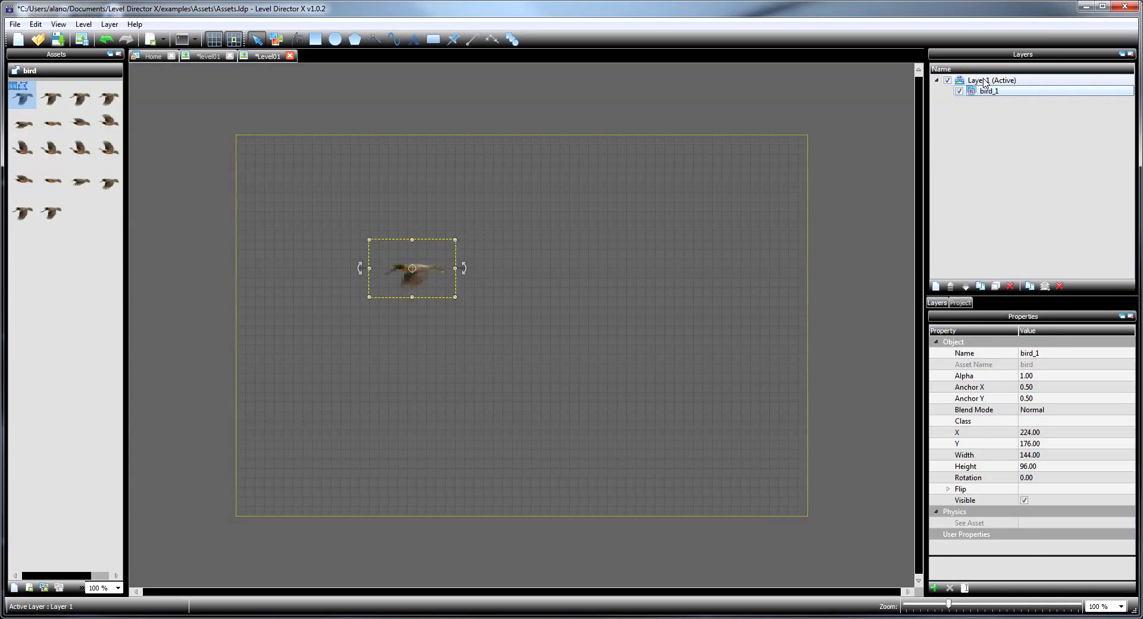
click(983, 80)
click(1024, 399)
click(1023, 398)
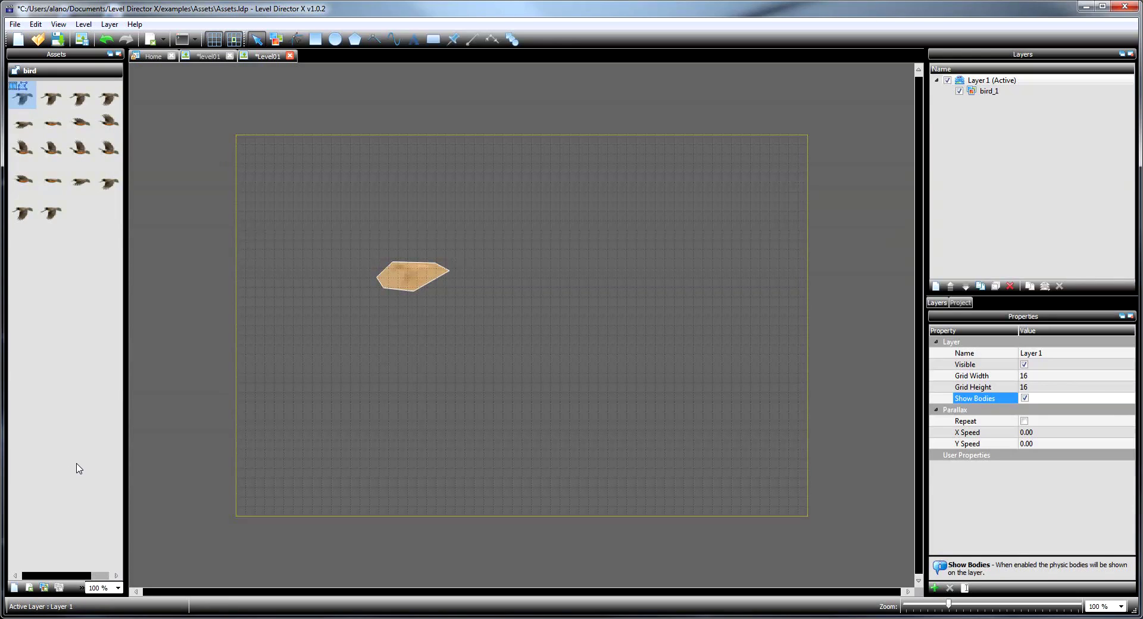
Open the Physics Collision Editor for the first bird frame.
click(44, 588)
right_click(25, 97)
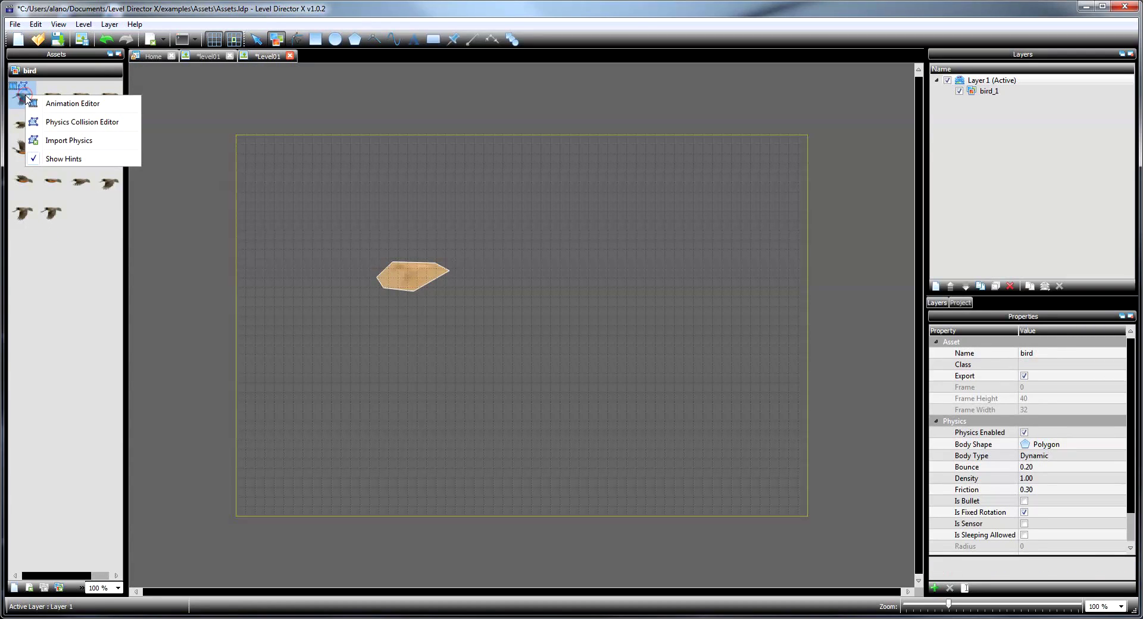
click(56, 122)
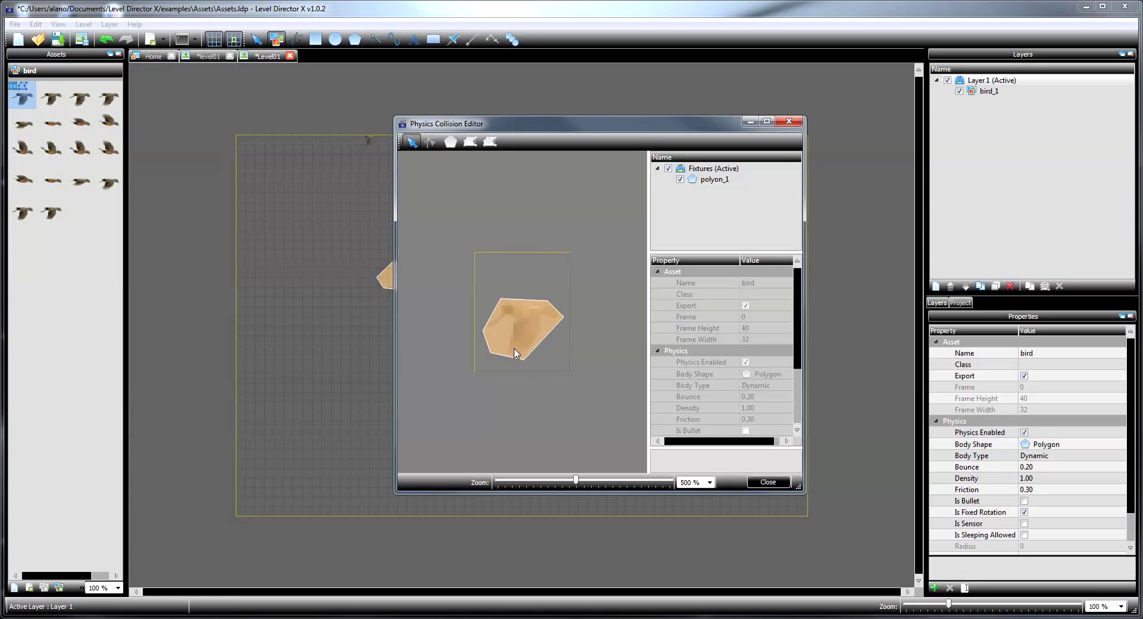
Inspect the polyon_1 fixture and the collision bodies of both bird frames.
click(714, 180)
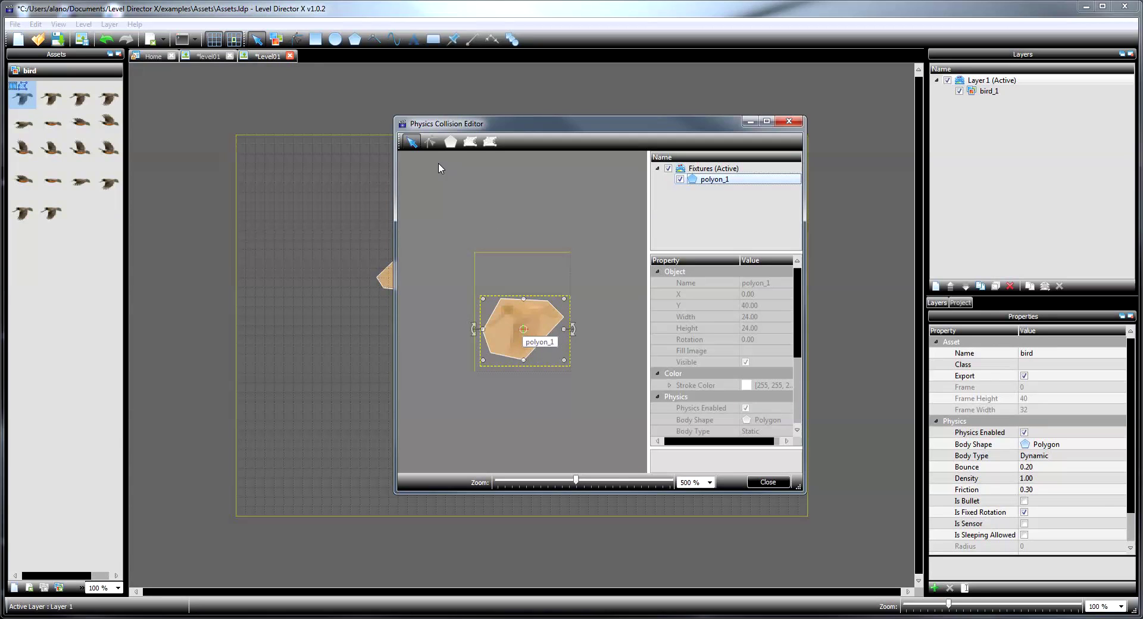
click(713, 169)
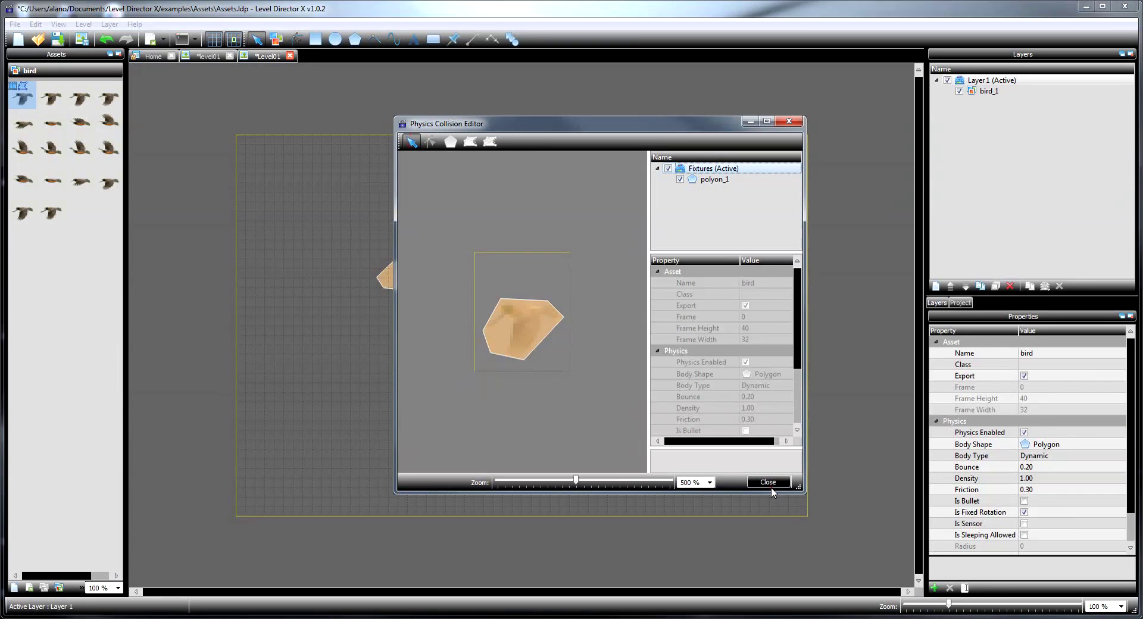
click(52, 98)
click(23, 97)
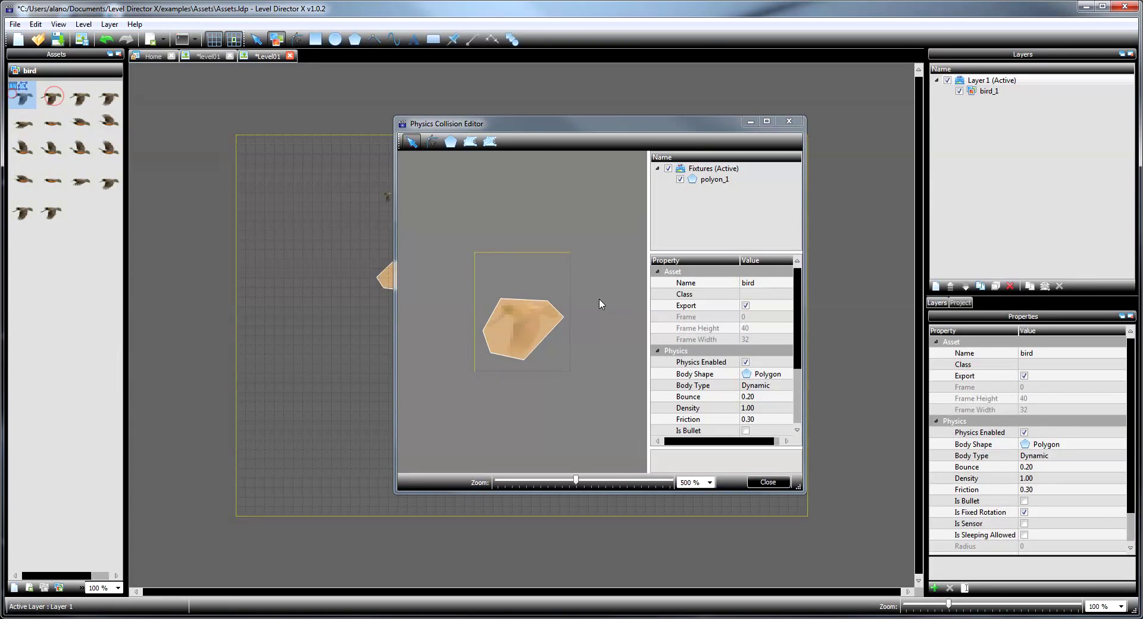
Drag the polygon's bottom and right vertices into a boxier shape, then close the editor.
click(432, 141)
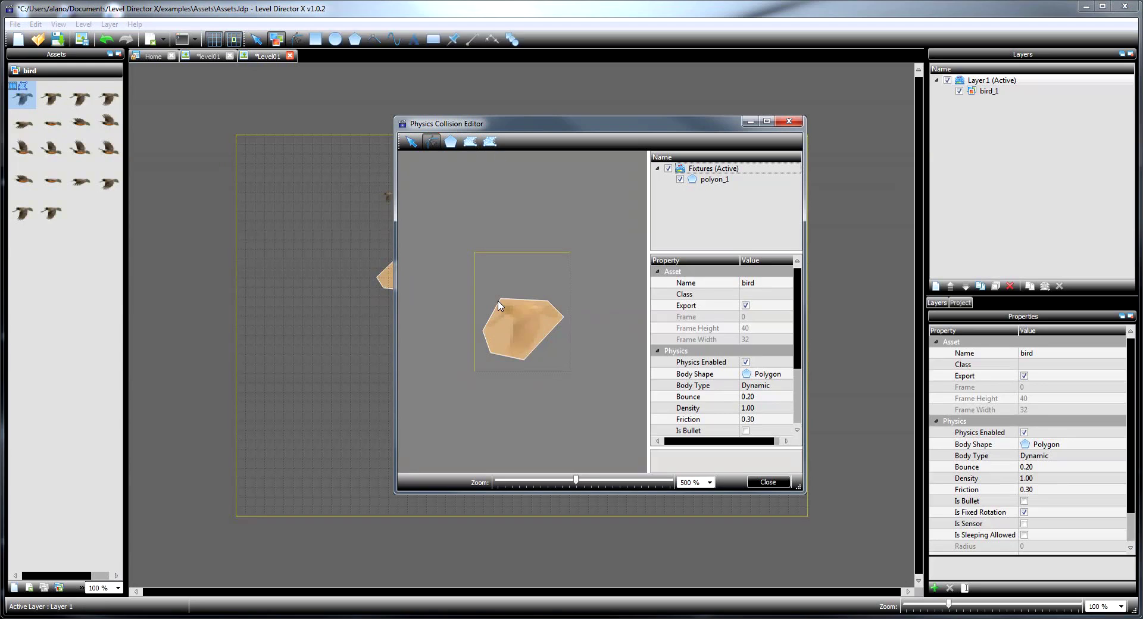
click(512, 315)
click(501, 299)
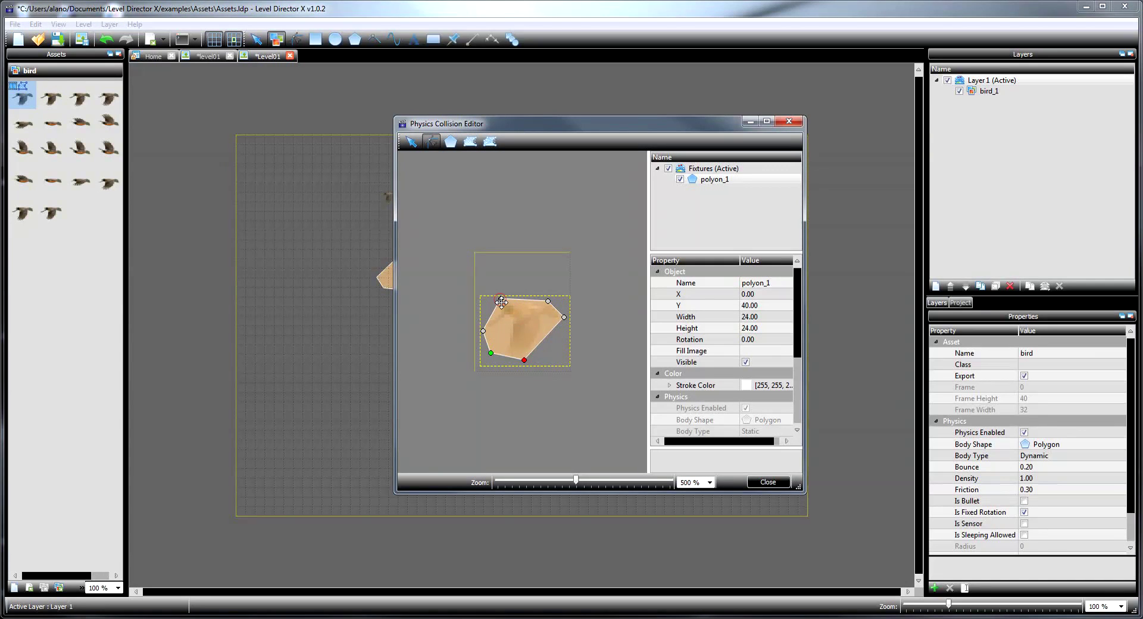
drag(523, 358, 546, 362)
drag(561, 322, 547, 340)
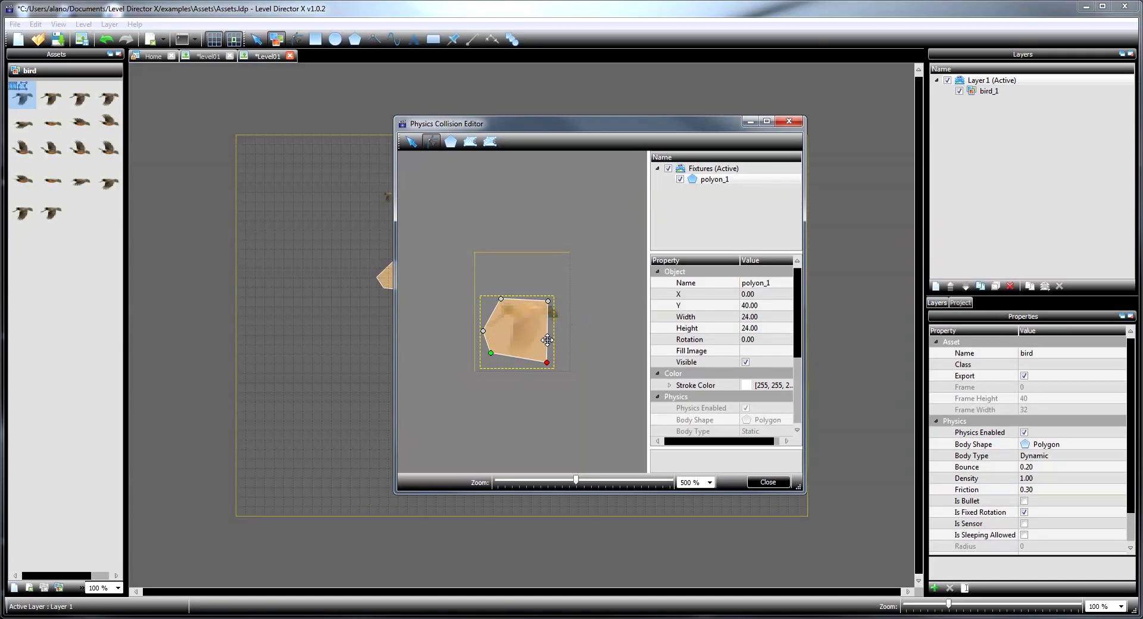
click(776, 484)
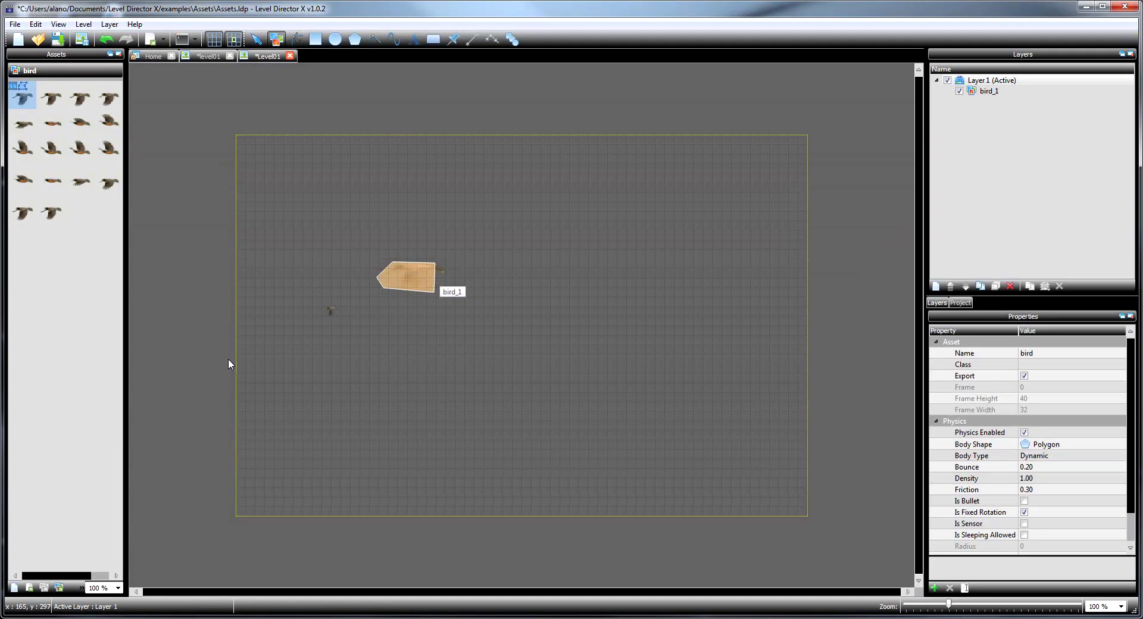
Overwrite bird.asx with the edited bird asset, then show the Project panel's levels.
click(59, 588)
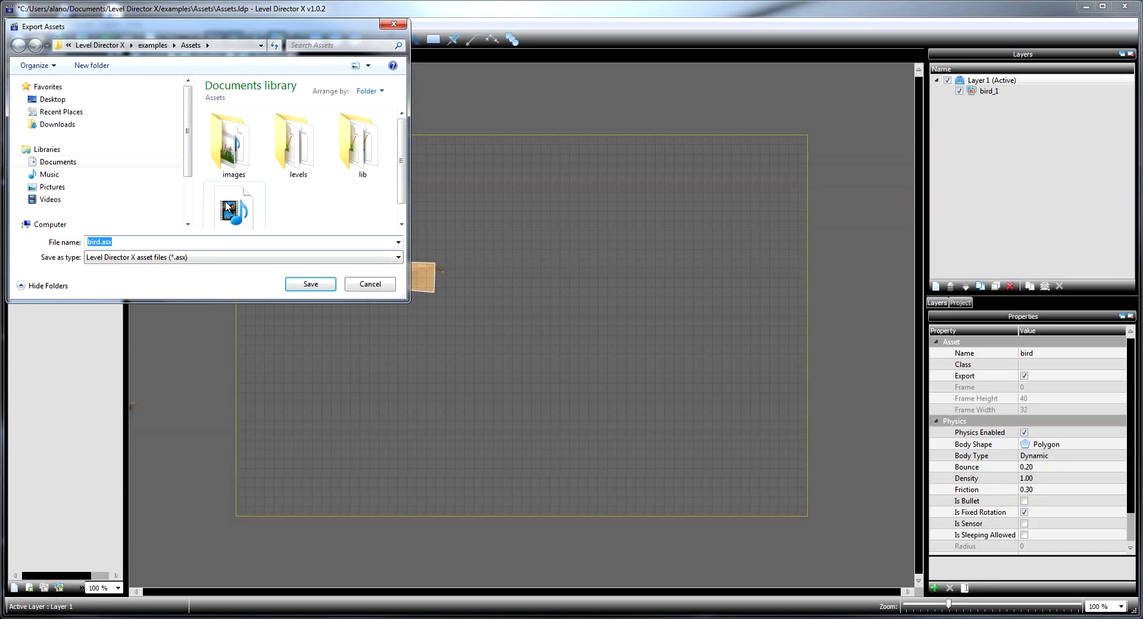
click(233, 209)
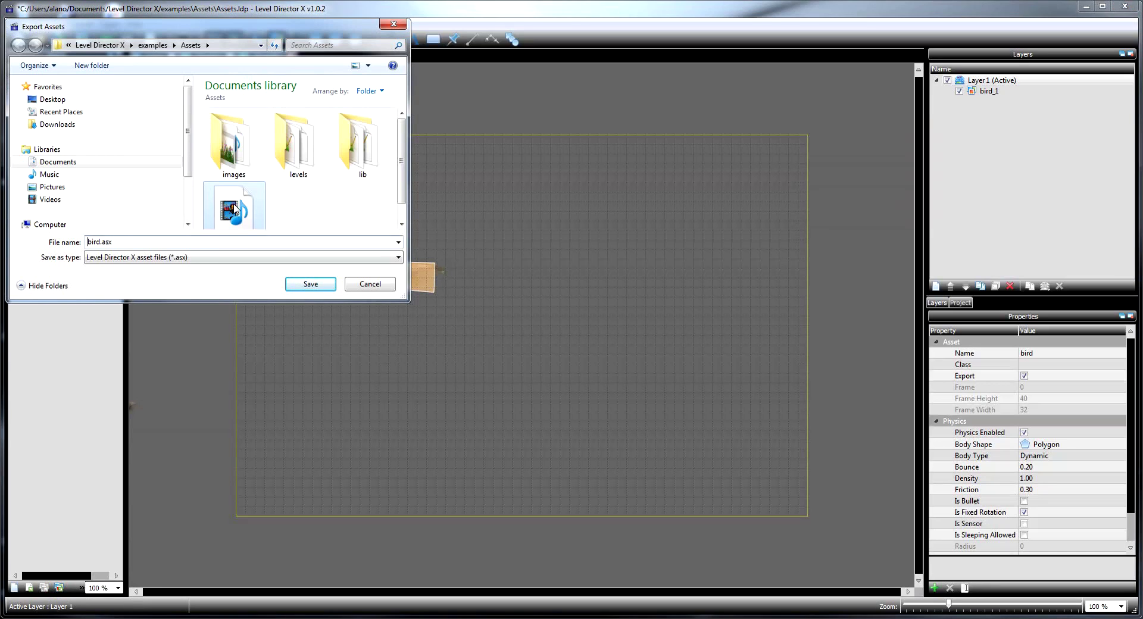
click(307, 285)
click(601, 315)
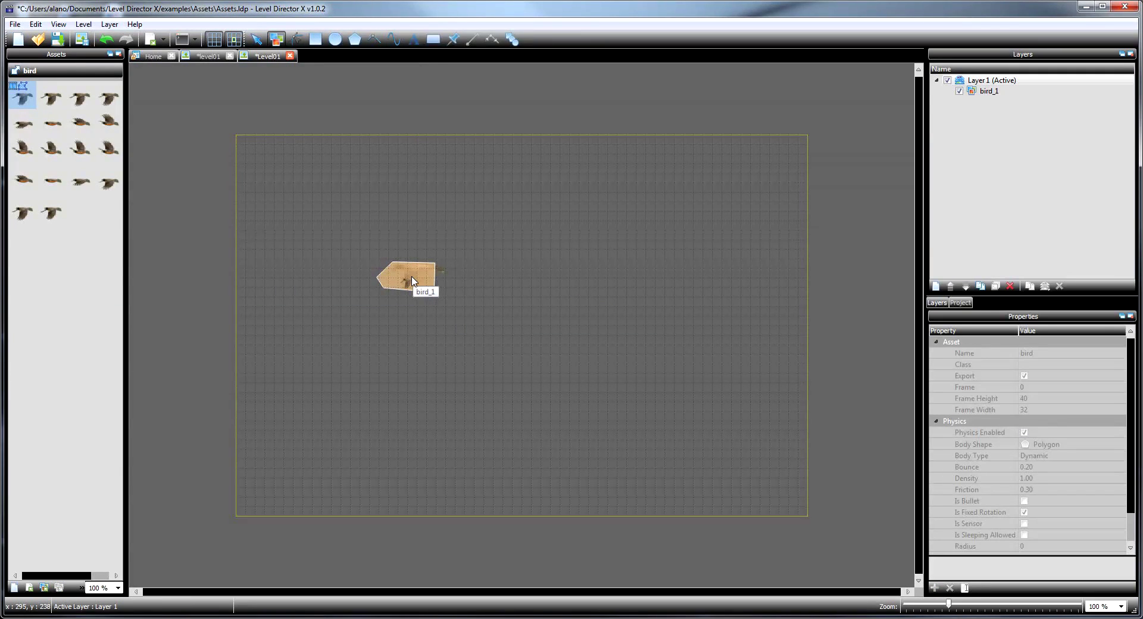
click(38, 89)
click(961, 303)
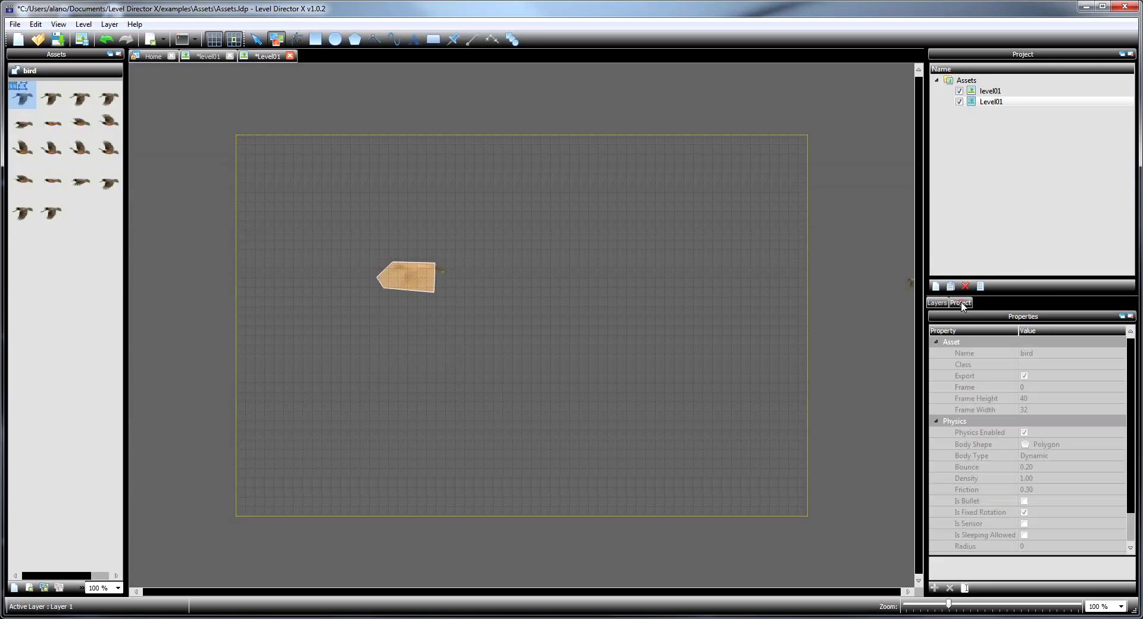
Open level01 and run Reload Assets from the Assets panel menu.
double_click(983, 95)
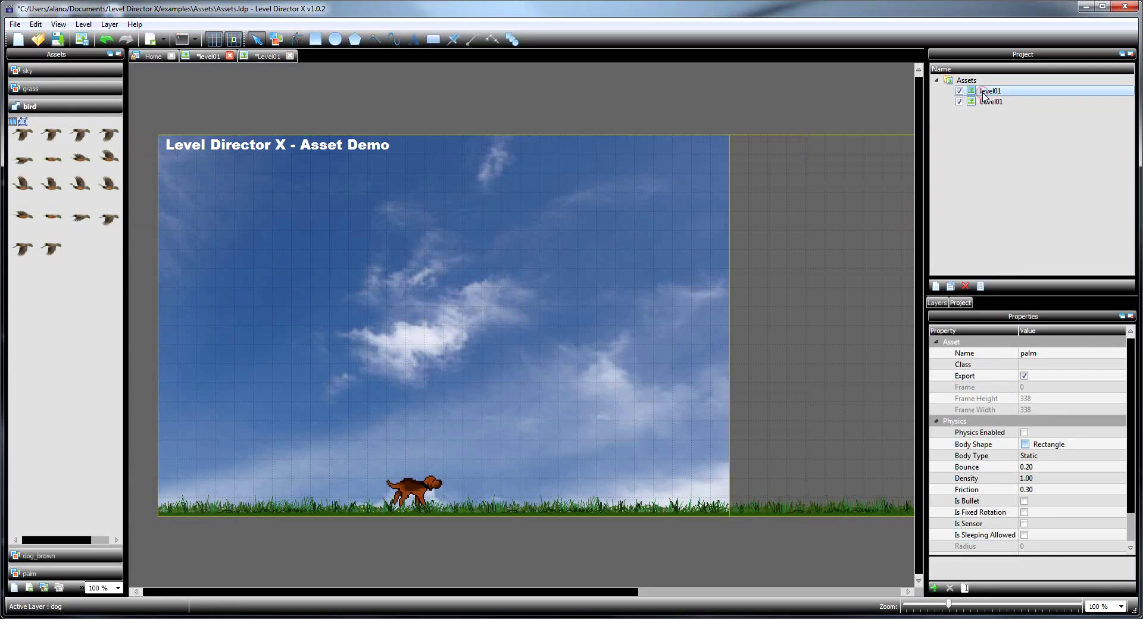
click(21, 136)
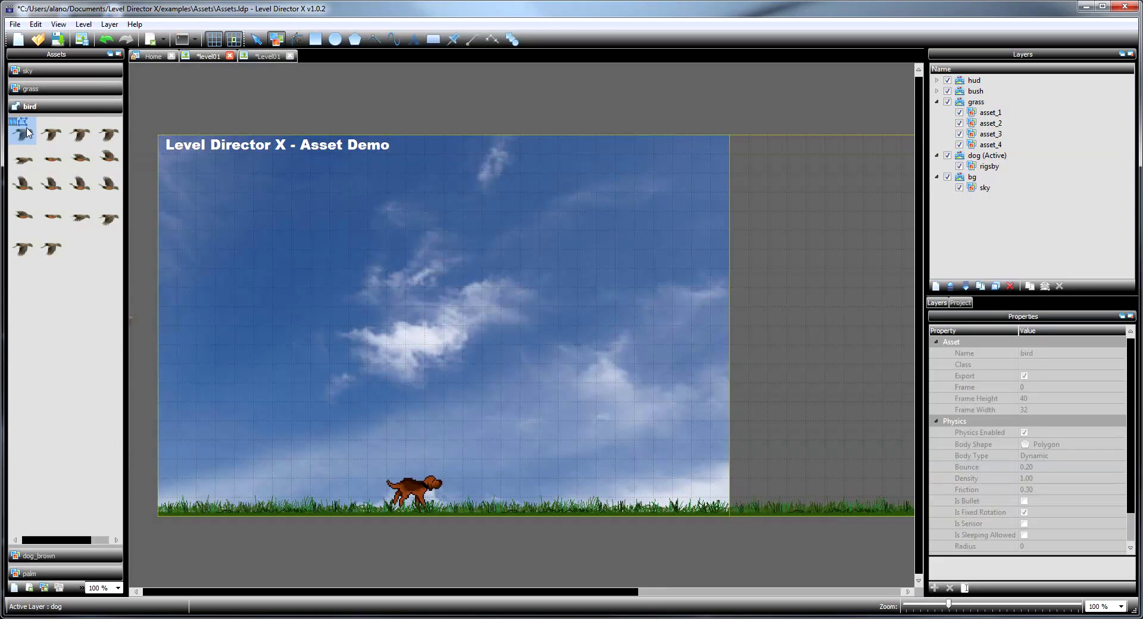
click(82, 588)
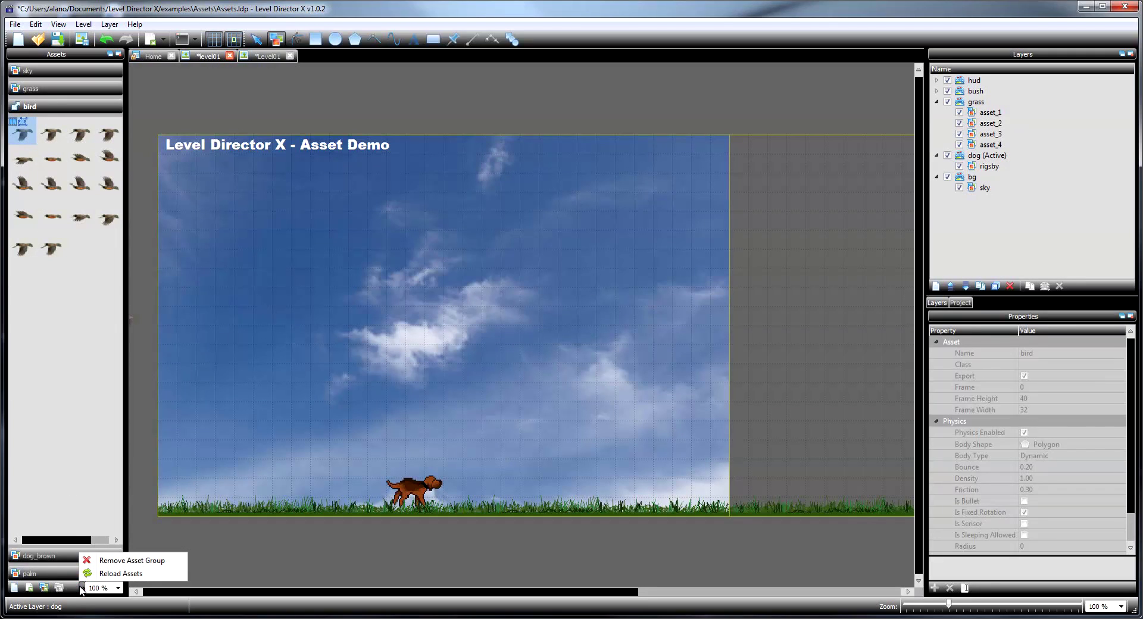
click(124, 572)
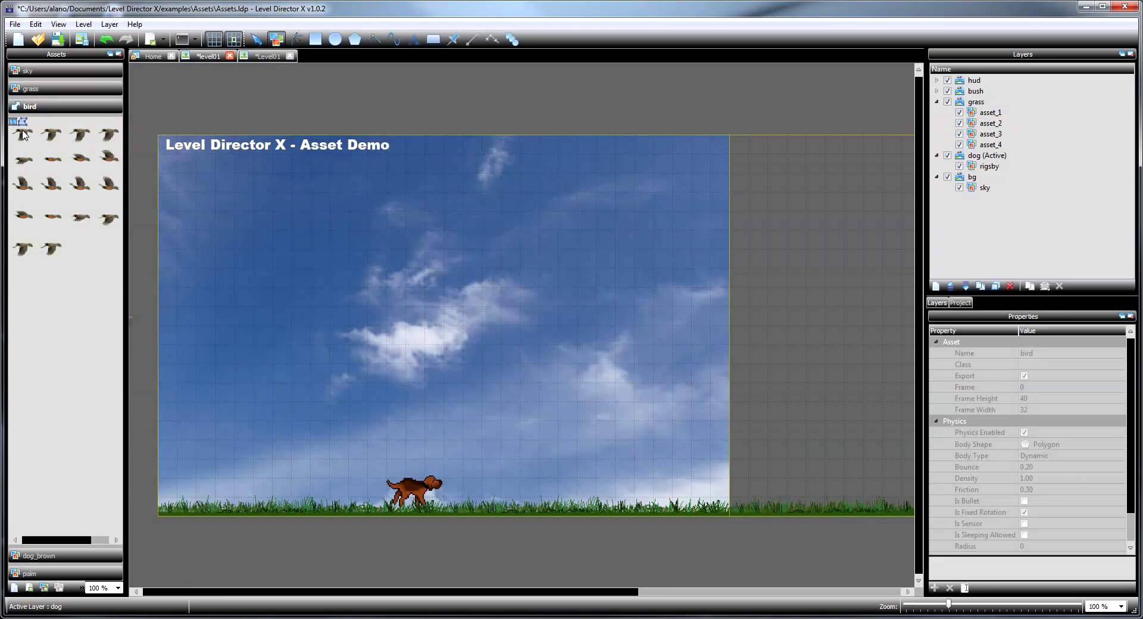
Place bird_2 on level01's dog layer near the top right, at X 1,792, Y 128.
drag(24, 136, 541, 300)
drag(583, 592, 614, 593)
middle_drag(864, 288, 523, 291)
middle_drag(322, 294, 249, 289)
drag(249, 291, 828, 217)
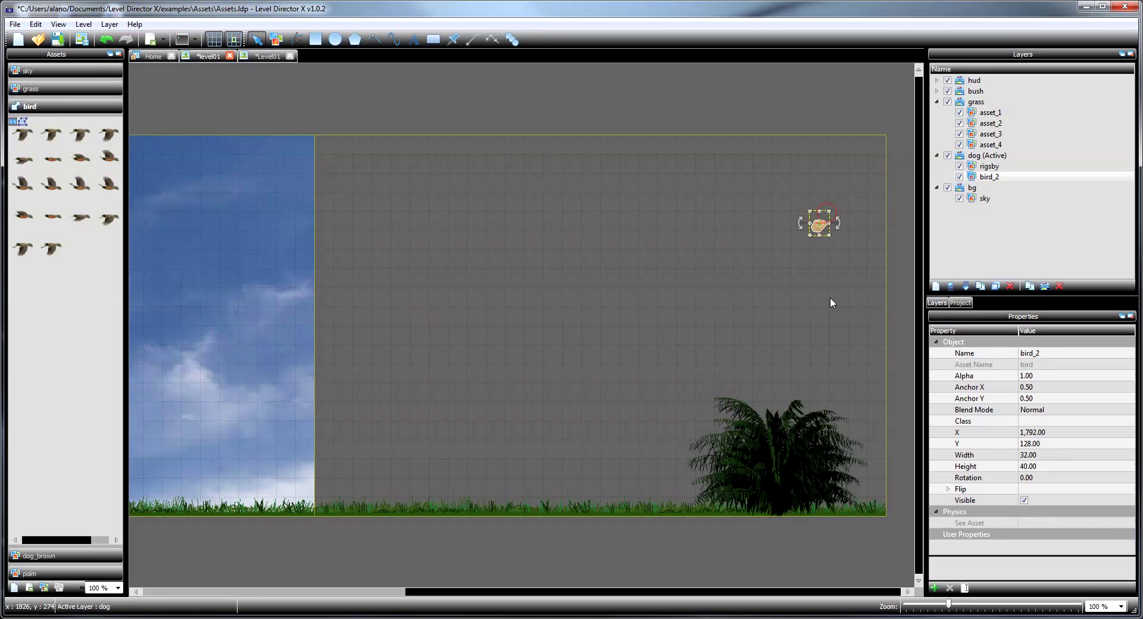